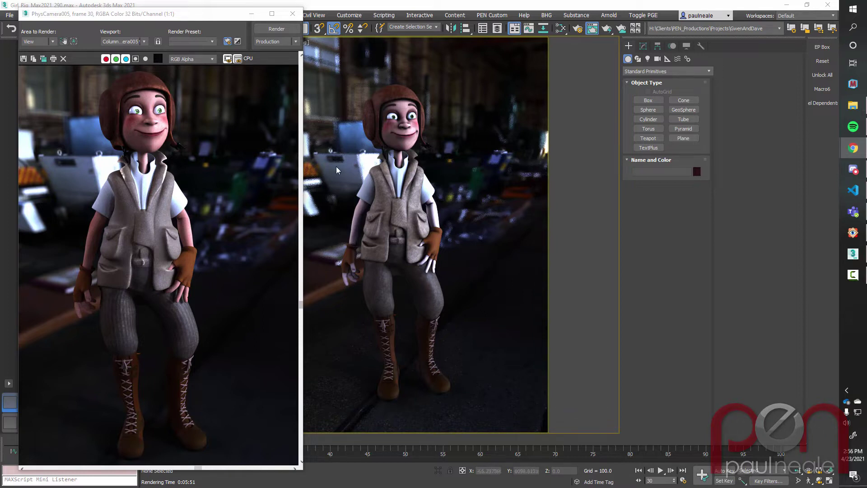
Close the rendered frame window and switch the viewport from the physical camera to a perspective view of the character.
{"action": "left_click_drag", "start_coordinate": [214, 18], "coordinate": [201, 12]}
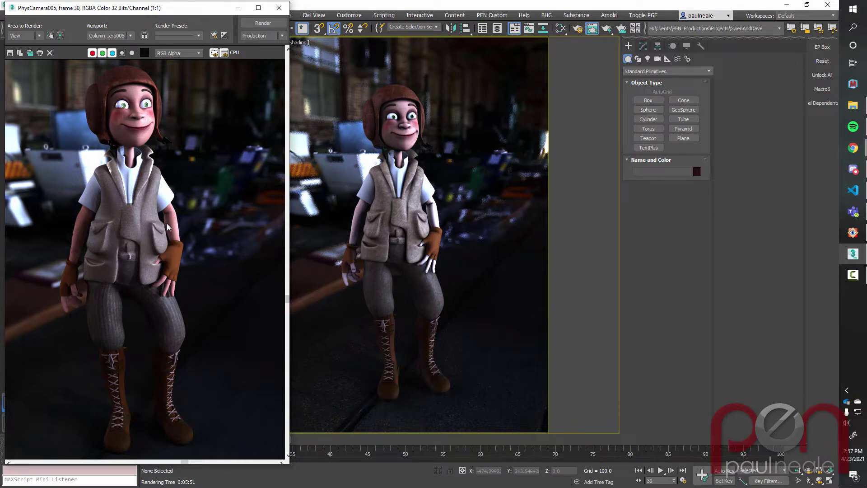
{"action": "left_click", "coordinate": [279, 8]}
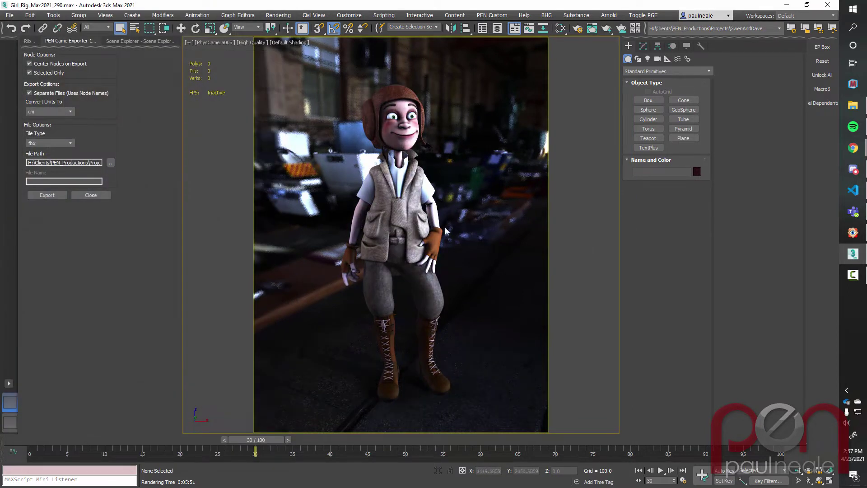
{"action": "key", "text": "p"}
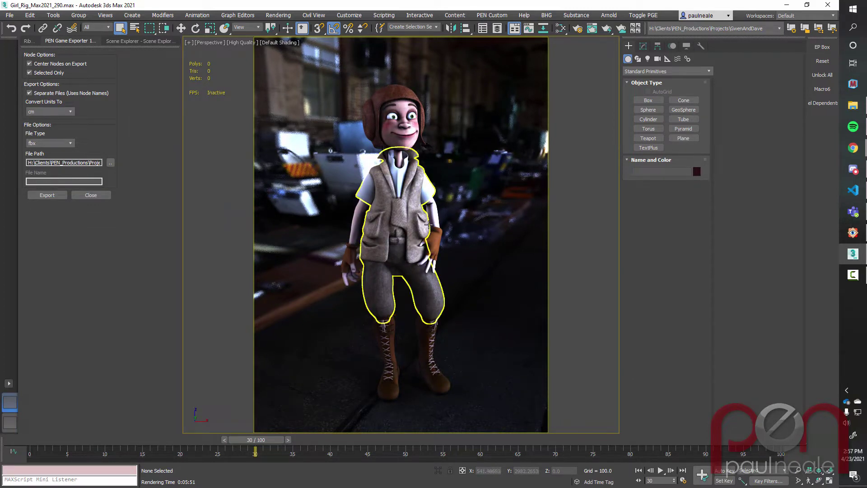
{"action": "scroll", "coordinate": [429, 227], "scroll_direction": "up", "scroll_amount": 5}
{"action": "scroll", "coordinate": [446, 247], "scroll_direction": "down", "scroll_amount": 5}
{"action": "middle_click_drag", "start_coordinate": [446, 247], "coordinate": [434, 218], "text": "alt"}
{"action": "scroll", "coordinate": [441, 215], "scroll_direction": "up", "scroll_amount": 5}
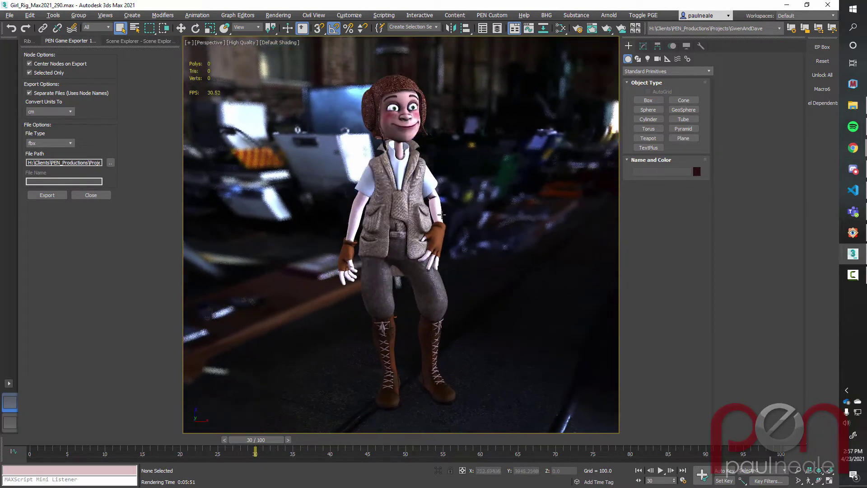
Switch the perspective viewport to Standard quality for comparison and restore High Quality, viewing the character in both modes.
{"action": "left_click", "coordinate": [243, 44]}
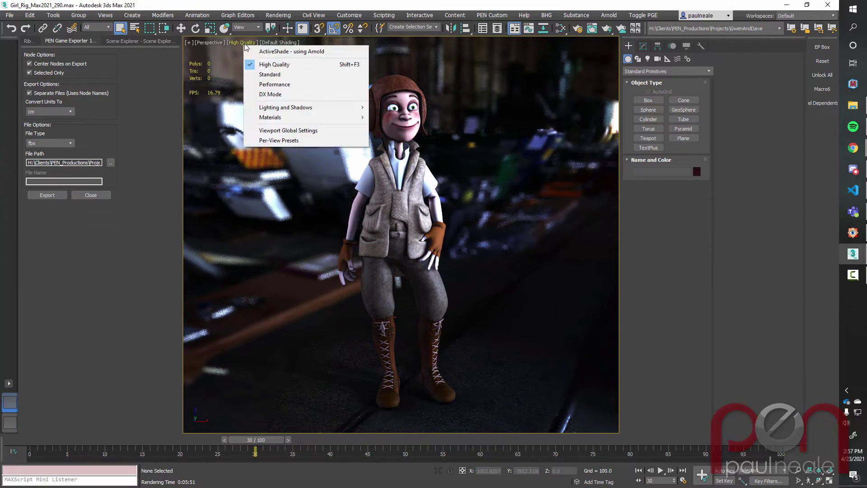
{"action": "left_click", "coordinate": [255, 75]}
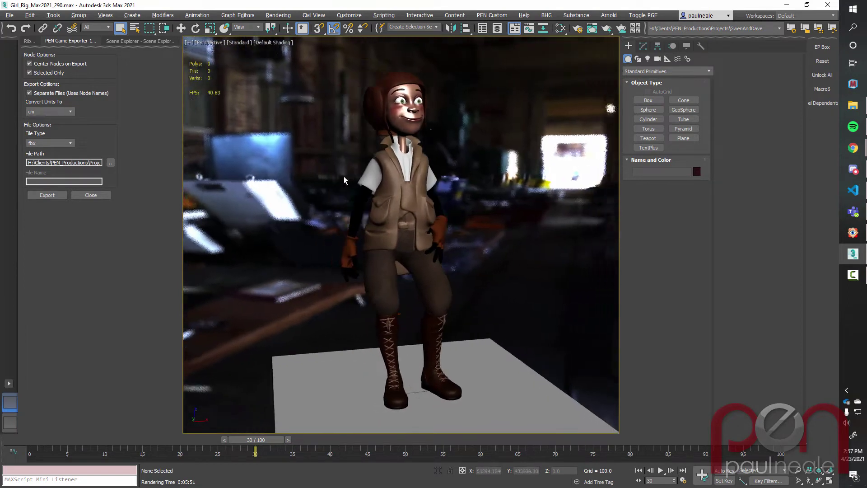
{"action": "left_click", "coordinate": [240, 42]}
{"action": "left_click", "coordinate": [249, 64]}
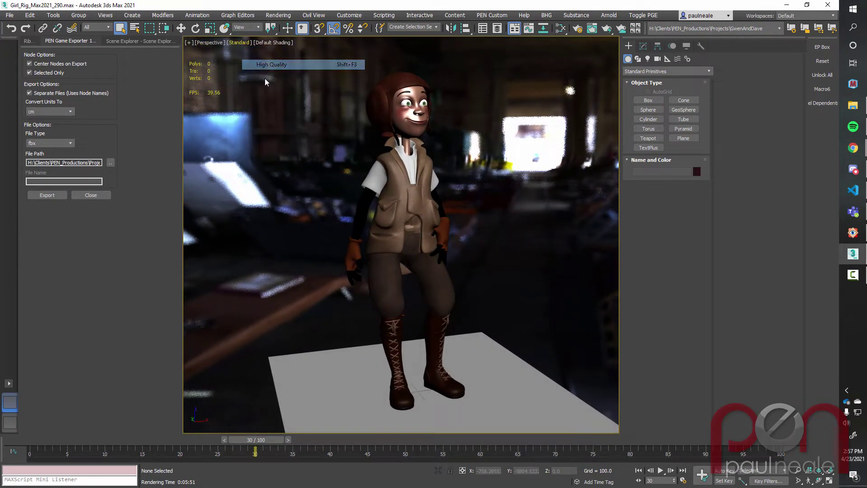
{"action": "mouse_move", "coordinate": [357, 235]}
{"action": "middle_mouse_down", "text": "alt"}
{"action": "mouse_move", "coordinate": [558, 258]}
{"action": "mouse_move", "coordinate": [368, 237]}
{"action": "mouse_move", "coordinate": [379, 231]}
{"action": "mouse_move", "coordinate": [343, 226]}
{"action": "mouse_move", "coordinate": [393, 186]}
{"action": "middle_mouse_up", "text": "alt"}
{"action": "scroll", "coordinate": [377, 230], "scroll_direction": "down", "scroll_amount": 2}
{"action": "scroll", "coordinate": [395, 186], "scroll_direction": "down", "scroll_amount": 2}
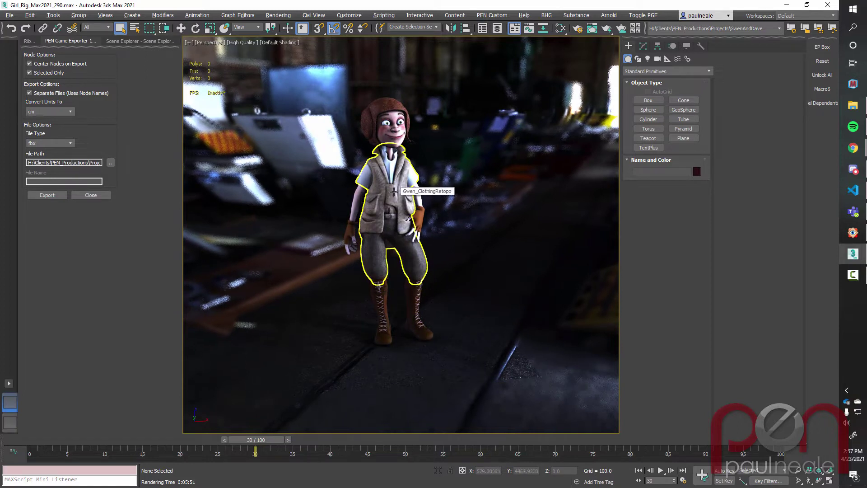
Open the Slate Material Editor and the Environment and Effects settings side by side to show the current HDRI environment map.
{"action": "key", "text": "m"}
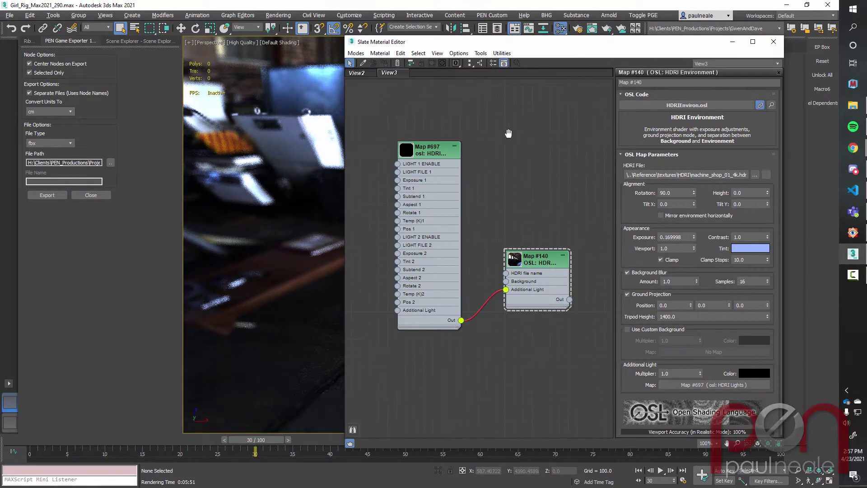
{"action": "middle_click_drag", "start_coordinate": [504, 132], "coordinate": [498, 139]}
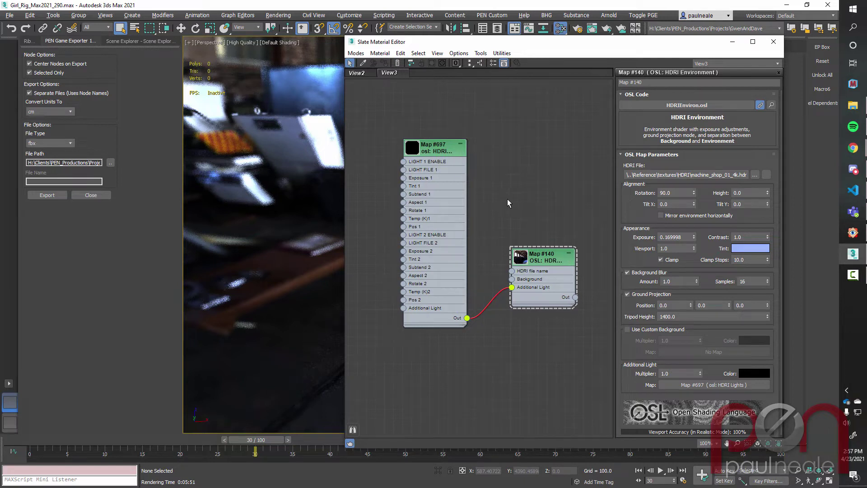
{"action": "key", "text": "8"}
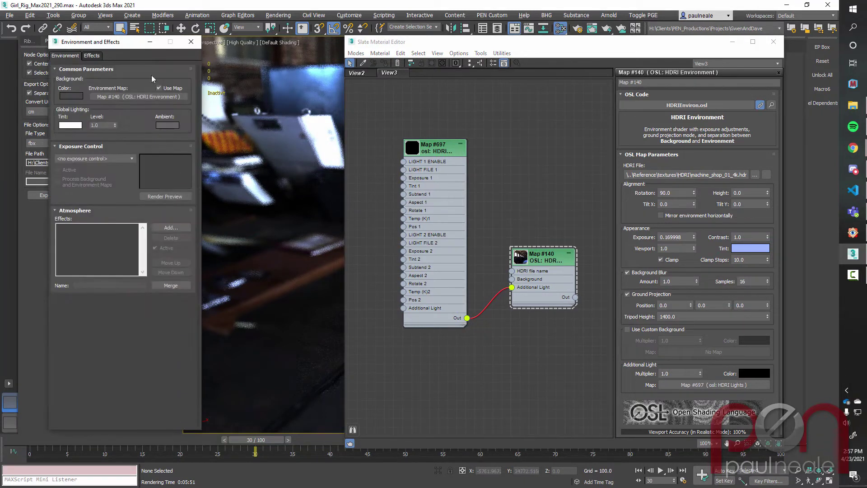
{"action": "left_click_drag", "start_coordinate": [136, 43], "coordinate": [140, 41]}
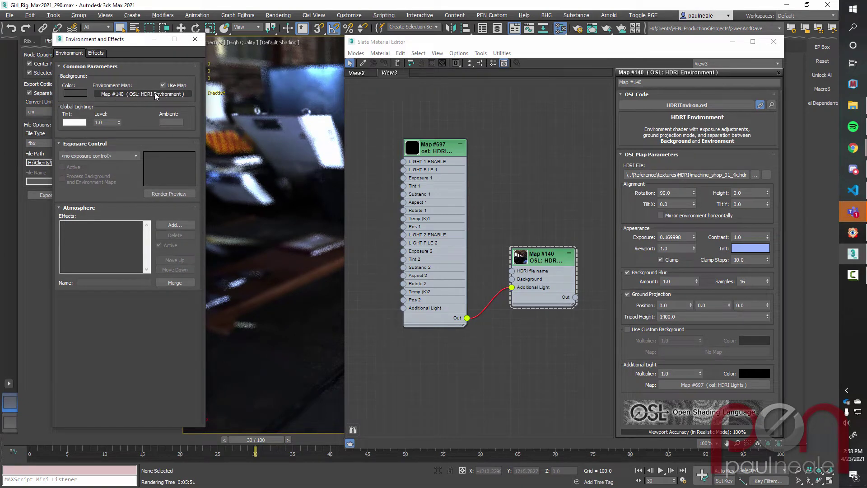
{"action": "left_click_drag", "start_coordinate": [530, 262], "coordinate": [530, 253]}
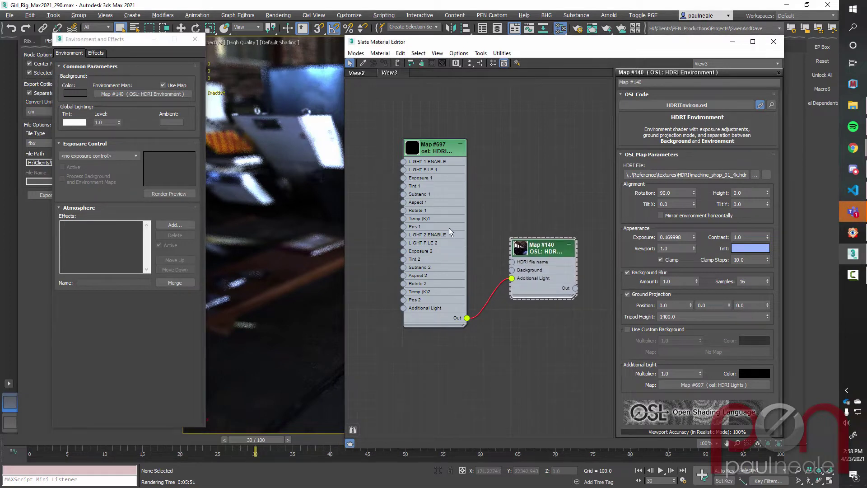
Add an OSL HDRI Environment map in empty space of the node view, using palermo_square_2k.hdr as its HDRI file.
{"action": "middle_click_drag", "start_coordinate": [487, 208], "coordinate": [473, 118]}
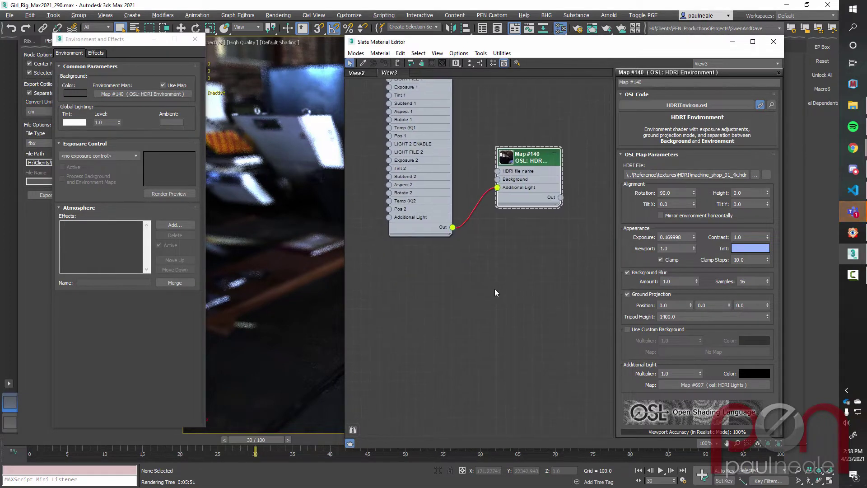
{"action": "right_click", "coordinate": [484, 288]}
{"action": "mouse_move", "coordinate": [531, 297]}
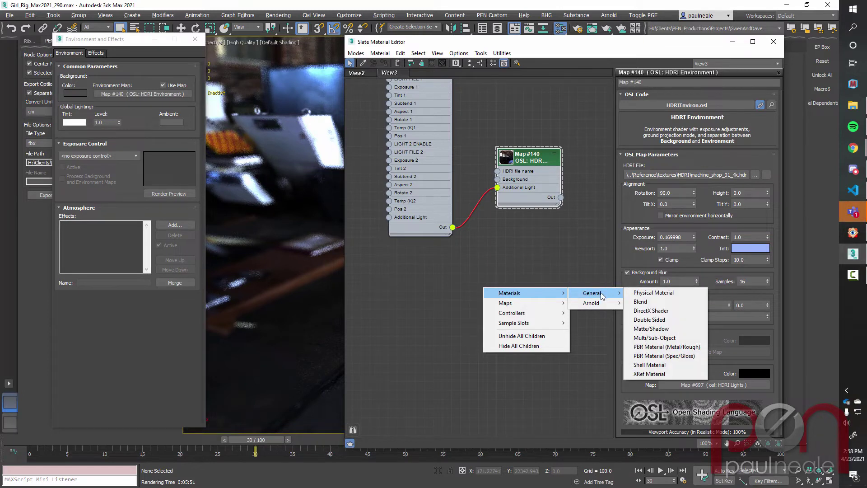
{"action": "mouse_move", "coordinate": [594, 305]}
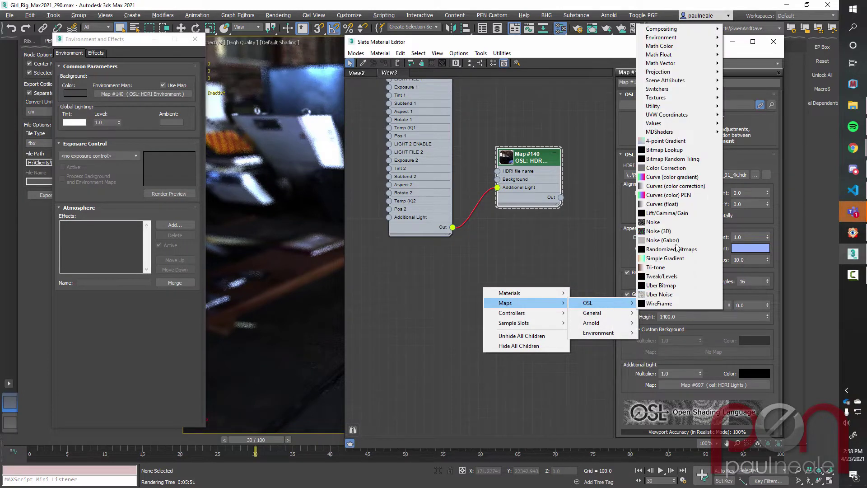
{"action": "mouse_move", "coordinate": [677, 37]}
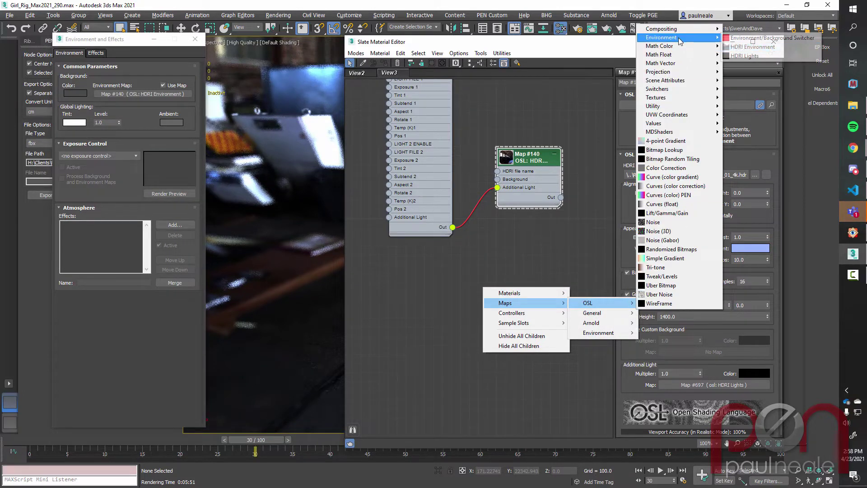
{"action": "left_click", "coordinate": [766, 48]}
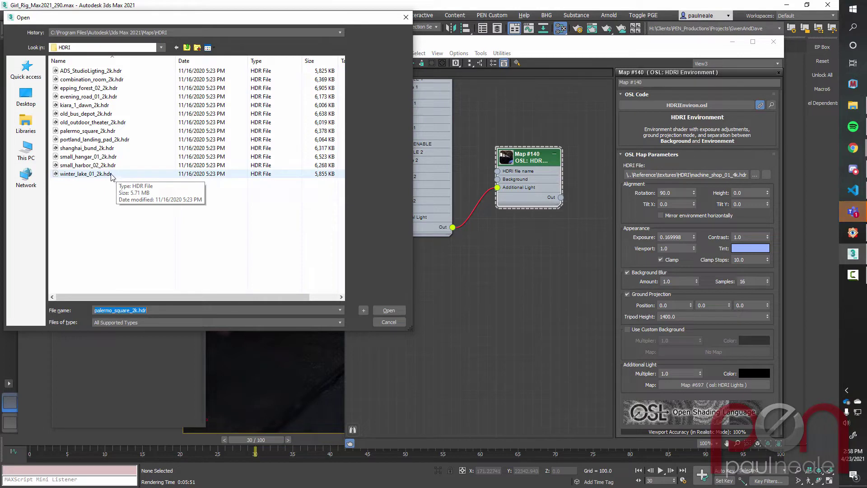
{"action": "left_click_drag", "start_coordinate": [271, 17], "coordinate": [391, 72]}
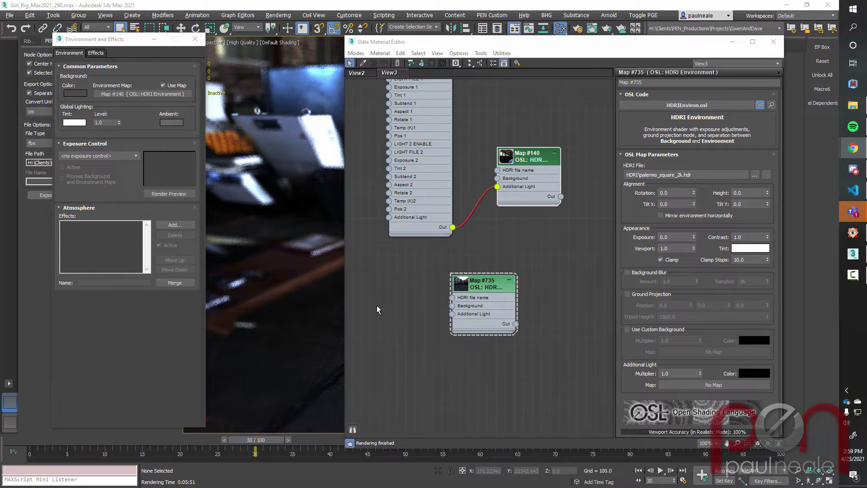
Align the new HDRI Environment node below the existing one and assign it as the scene's environment map.
{"action": "left_click_drag", "start_coordinate": [487, 288], "coordinate": [524, 301]}
{"action": "left_click_drag", "start_coordinate": [561, 333], "coordinate": [153, 96]}
{"action": "left_click", "coordinate": [109, 262]}
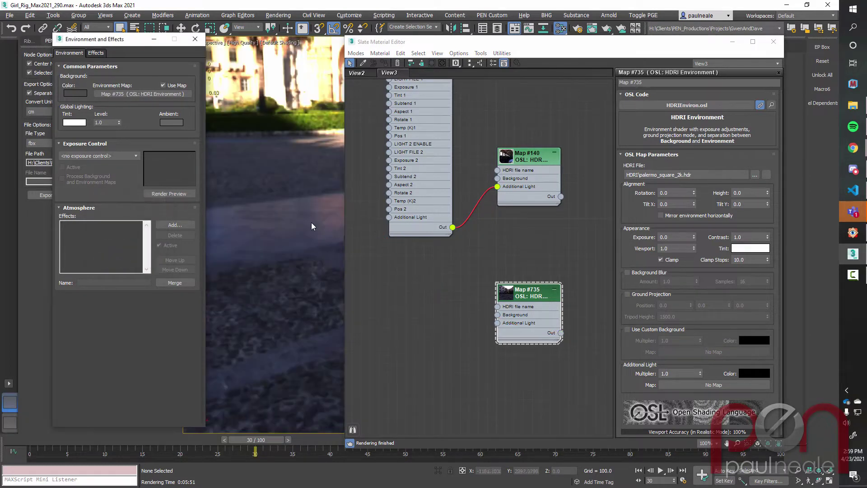
Move the editor and environment windows aside and examine the character against the new Palermo square background.
{"action": "left_click_drag", "start_coordinate": [487, 37], "coordinate": [551, 40]}
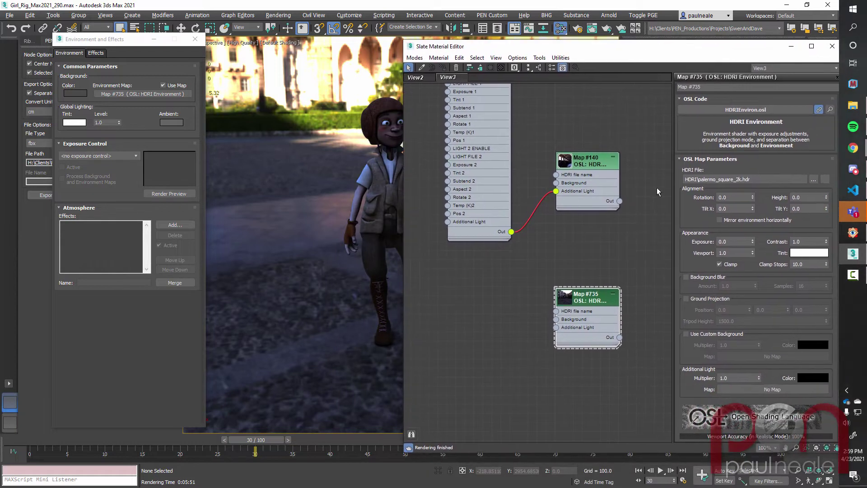
{"action": "left_click_drag", "start_coordinate": [654, 55], "coordinate": [785, 77]}
{"action": "left_click_drag", "start_coordinate": [125, 44], "coordinate": [87, 44]}
{"action": "middle_click_drag", "start_coordinate": [285, 159], "coordinate": [429, 276], "text": "alt"}
{"action": "scroll", "coordinate": [368, 333], "scroll_direction": "up", "scroll_amount": 6}
{"action": "scroll", "coordinate": [369, 333], "scroll_direction": "down", "scroll_amount": 6}
{"action": "scroll", "coordinate": [445, 294], "scroll_direction": "down", "scroll_amount": 4}
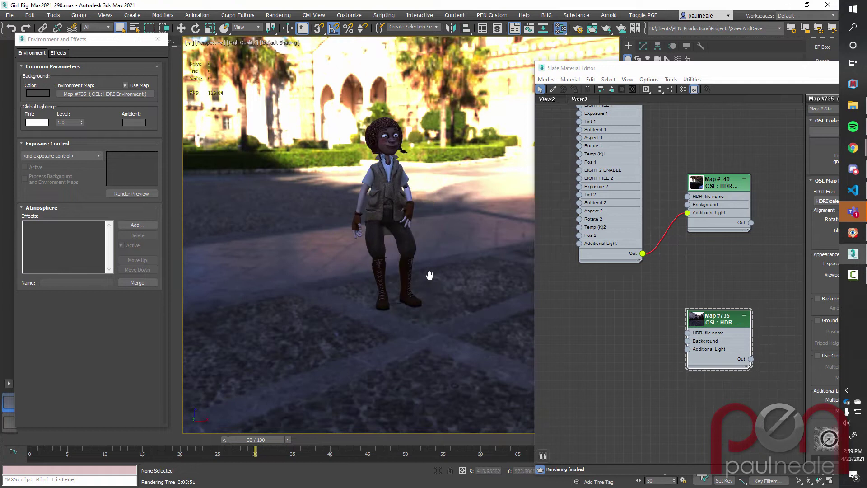
{"action": "key", "text": "shift+z"}
Enable Ground Projection on the new HDRI Environment map and check the ground beneath the character.
{"action": "left_click_drag", "start_coordinate": [694, 68], "coordinate": [535, 17]}
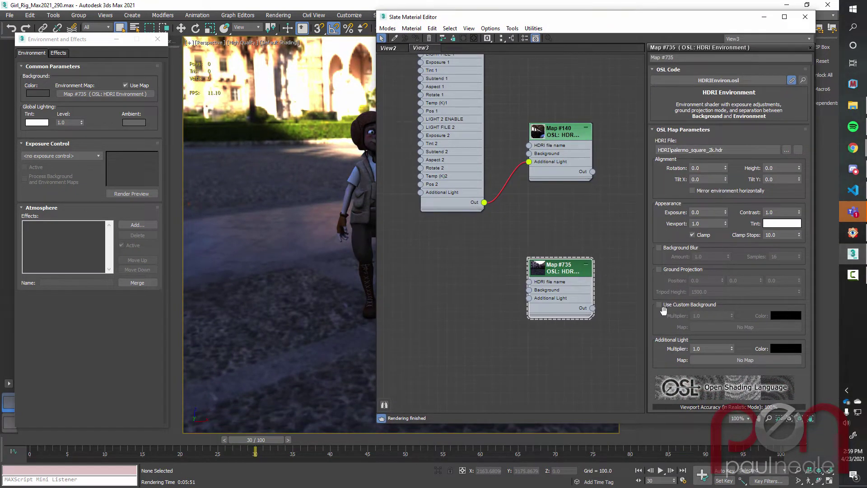
{"action": "left_click", "coordinate": [659, 269]}
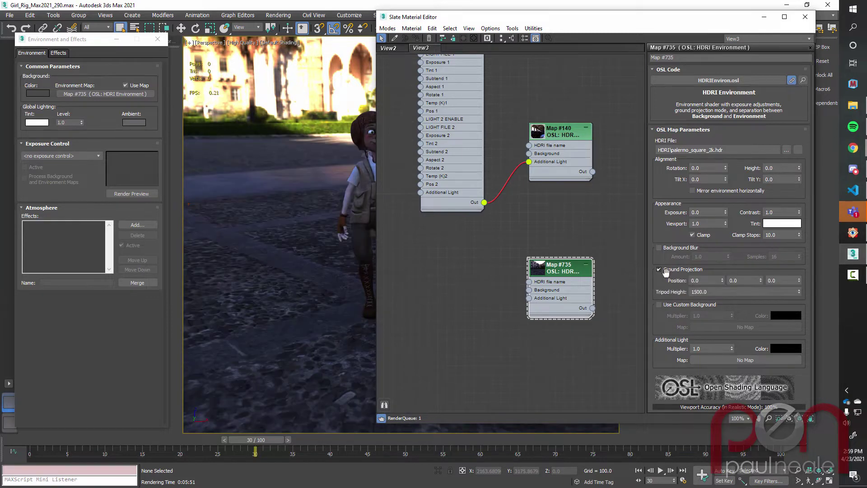
{"action": "left_click_drag", "start_coordinate": [546, 21], "coordinate": [602, 30]}
{"action": "middle_click_drag", "start_coordinate": [362, 198], "coordinate": [354, 277], "text": "alt"}
Adjust the ground projection's tripod height to 600 so the background scale suits the character, checking it in the viewport.
{"action": "left_click_drag", "start_coordinate": [714, 32], "coordinate": [660, 27]}
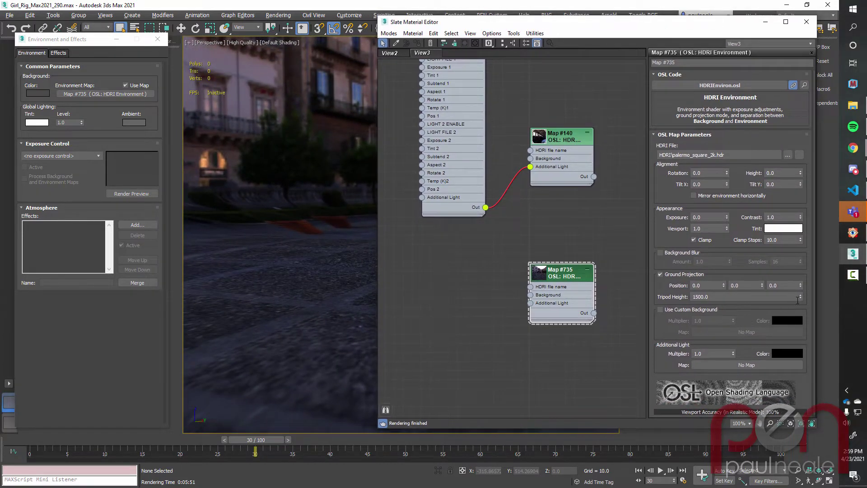
{"action": "left_click_drag", "start_coordinate": [801, 297], "coordinate": [802, 309]}
{"action": "left_click_drag", "start_coordinate": [533, 26], "coordinate": [707, 71]}
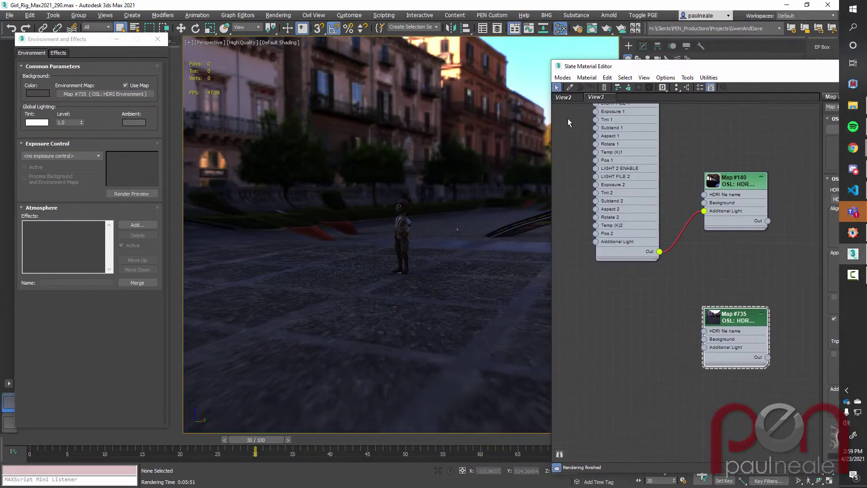
{"action": "scroll", "coordinate": [423, 271], "scroll_direction": "up", "scroll_amount": 6}
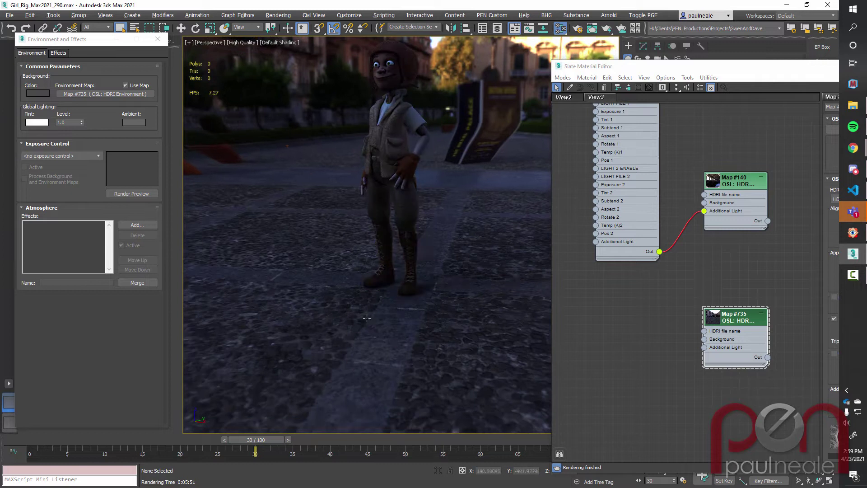
{"action": "left_click_drag", "start_coordinate": [714, 67], "coordinate": [212, 29]}
{"action": "left_click_drag", "start_coordinate": [313, 29], "coordinate": [166, 31]}
{"action": "left_click_drag", "start_coordinate": [258, 297], "coordinate": [257, 320]}
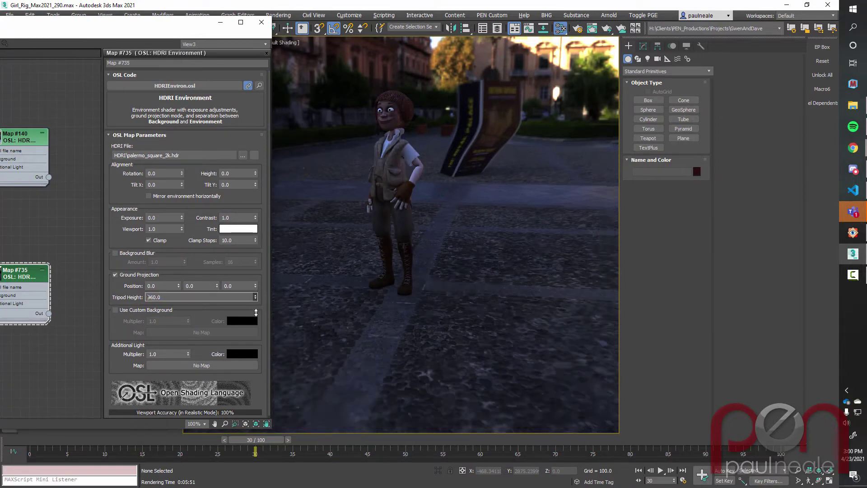
{"action": "left_click_drag", "start_coordinate": [258, 318], "coordinate": [258, 296]}
{"action": "mouse_move", "coordinate": [508, 280]}
{"action": "middle_mouse_down", "text": "alt"}
{"action": "mouse_move", "coordinate": [489, 282]}
{"action": "mouse_move", "coordinate": [506, 278]}
{"action": "middle_mouse_up", "text": "alt"}
{"action": "middle_click_drag", "start_coordinate": [463, 200], "coordinate": [431, 249], "text": "alt"}
{"action": "scroll", "coordinate": [463, 244], "scroll_direction": "down", "scroll_amount": 4}
{"action": "scroll", "coordinate": [449, 246], "scroll_direction": "up", "scroll_amount": 5}
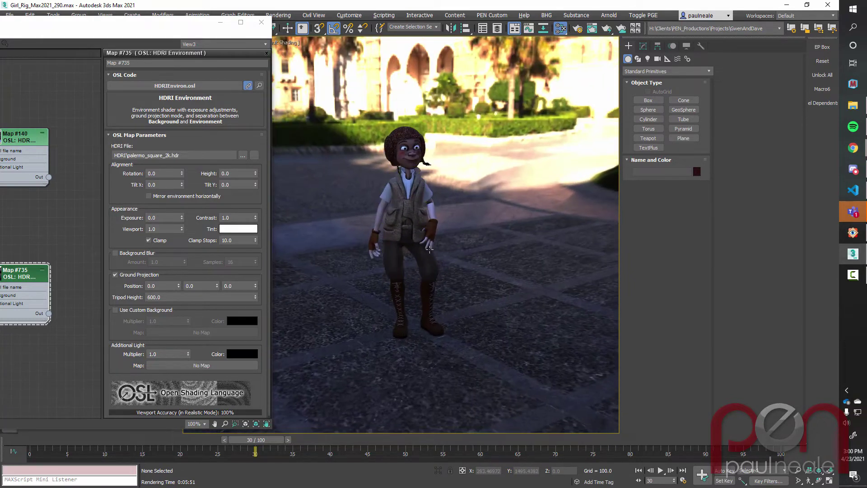
{"action": "scroll", "coordinate": [431, 250], "scroll_direction": "up", "scroll_amount": 1}
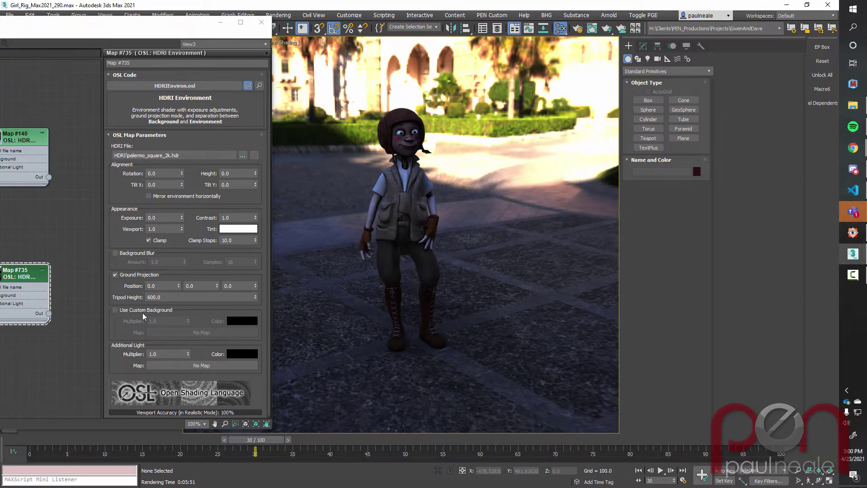
Enable the custom background on the HDRI Environment map and set its color to a mid-grey of about 0.38.
{"action": "left_click", "coordinate": [115, 311]}
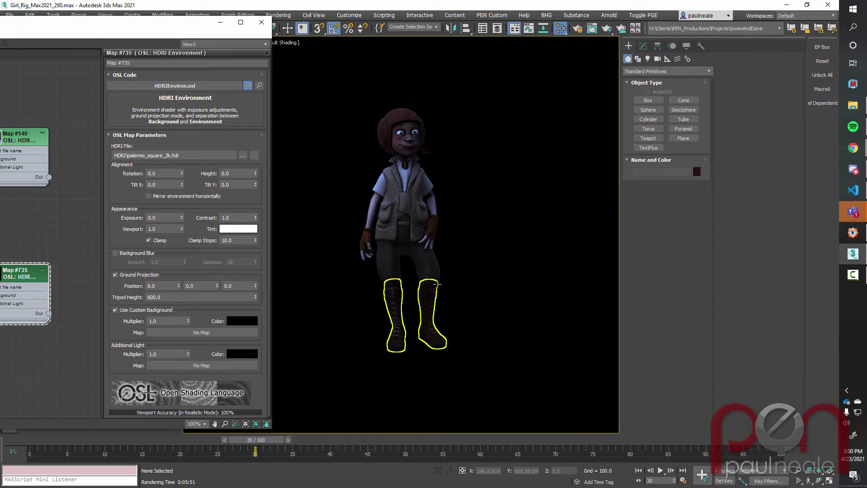
{"action": "left_click", "coordinate": [244, 322]}
{"action": "left_click_drag", "start_coordinate": [286, 110], "coordinate": [311, 112]}
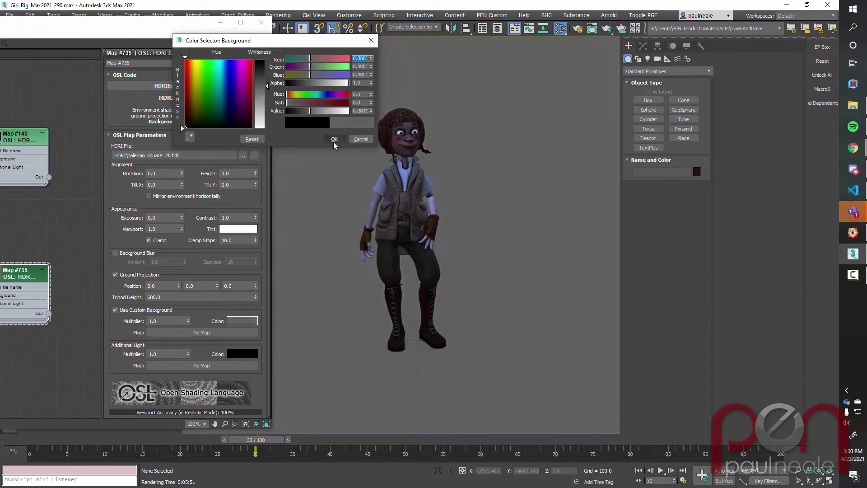
{"action": "left_click", "coordinate": [334, 138]}
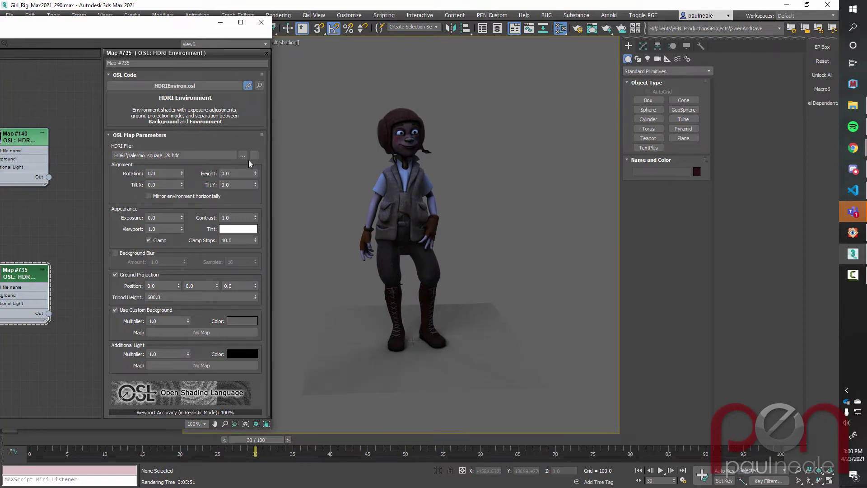
Raise the HDRI Environment map's exposure to about 1.43.
{"action": "scroll", "coordinate": [122, 198], "scroll_direction": "down", "scroll_amount": 1}
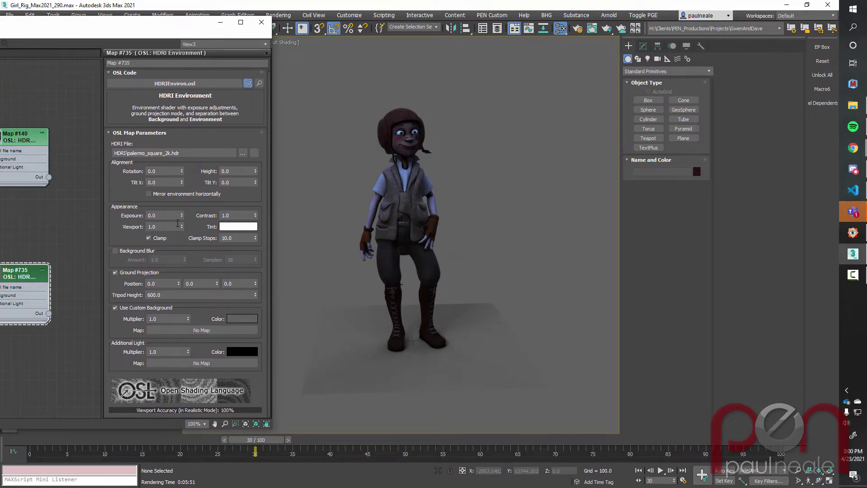
{"action": "left_click_drag", "start_coordinate": [182, 217], "coordinate": [187, 179]}
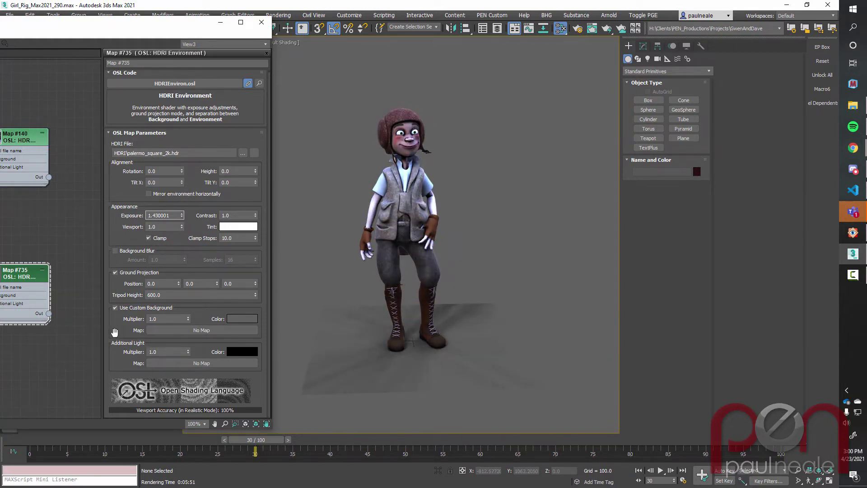
Raise the palermo_square environment's exposure to about 1.70 with the custom background temporarily off, and set its rotation to 141.
{"action": "left_click", "coordinate": [115, 308]}
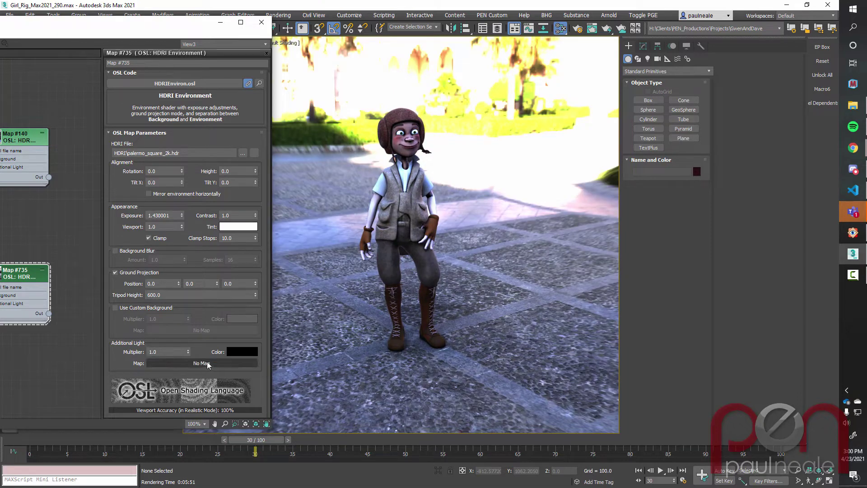
{"action": "left_click_drag", "start_coordinate": [184, 219], "coordinate": [184, 210]}
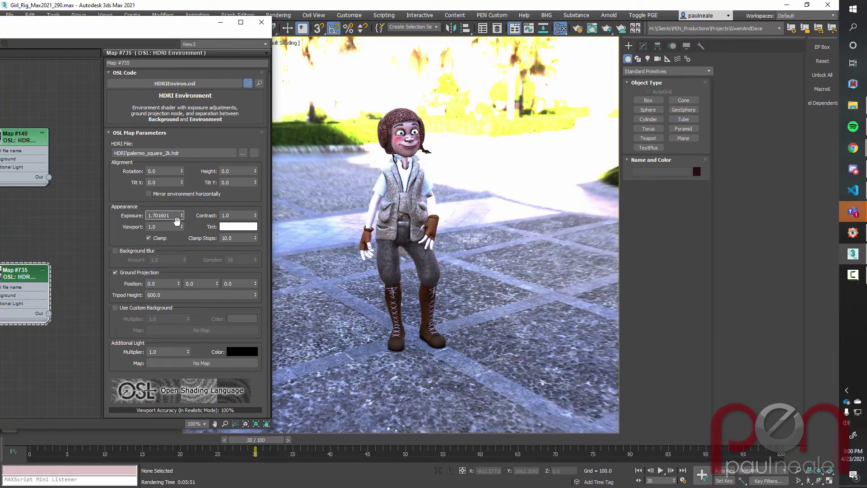
{"action": "left_click", "coordinate": [116, 309]}
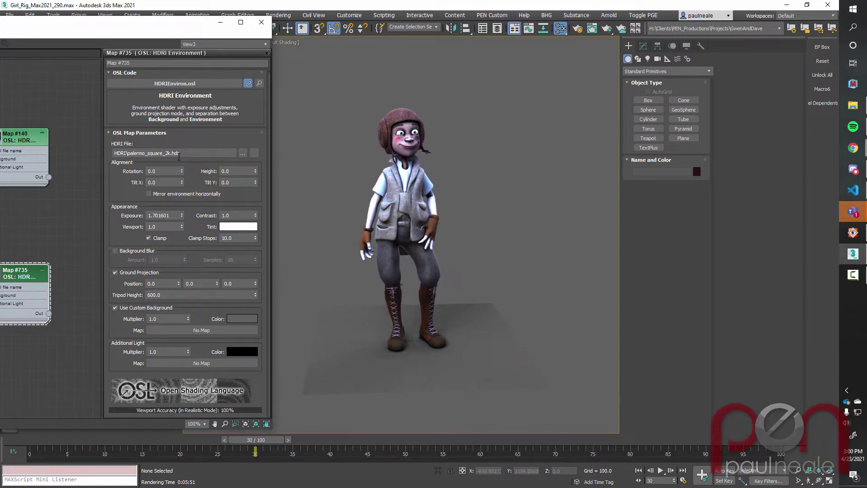
{"action": "left_click_drag", "start_coordinate": [182, 171], "coordinate": [199, 104]}
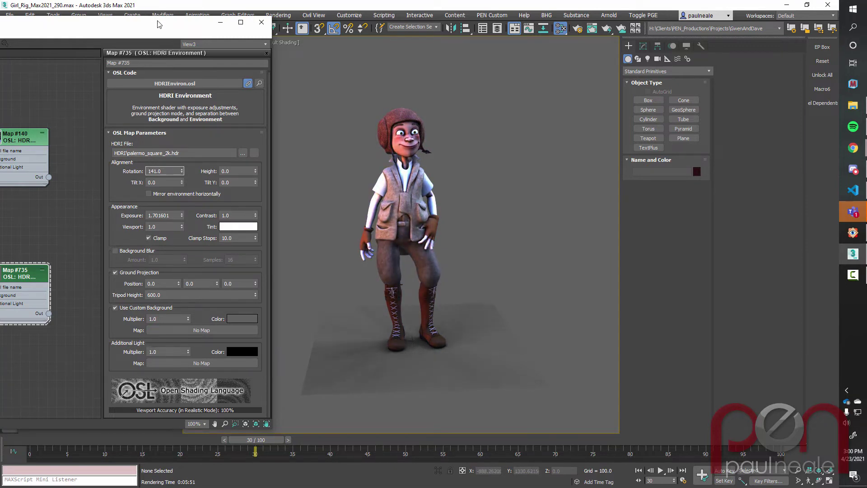
Assign the machine shop HDRI Environment map (Map #140) to the scene's environment map slot as an instance.
{"action": "left_click_drag", "start_coordinate": [181, 31], "coordinate": [677, 44]}
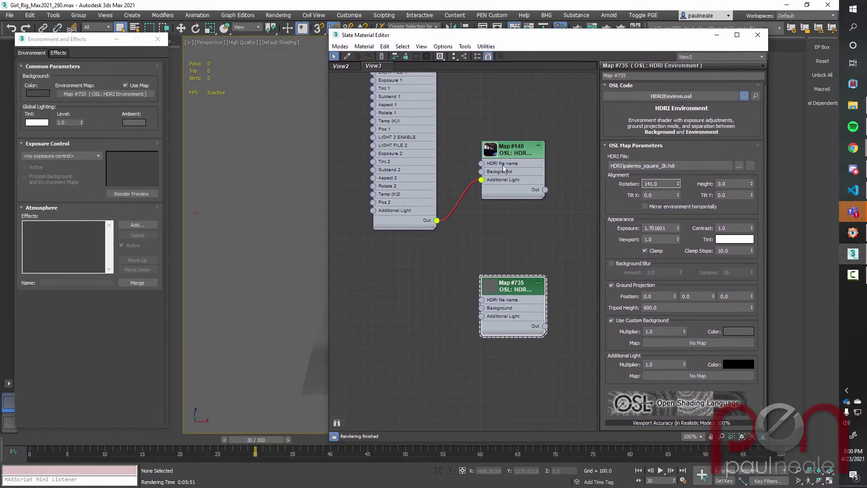
{"action": "double_click", "coordinate": [518, 170]}
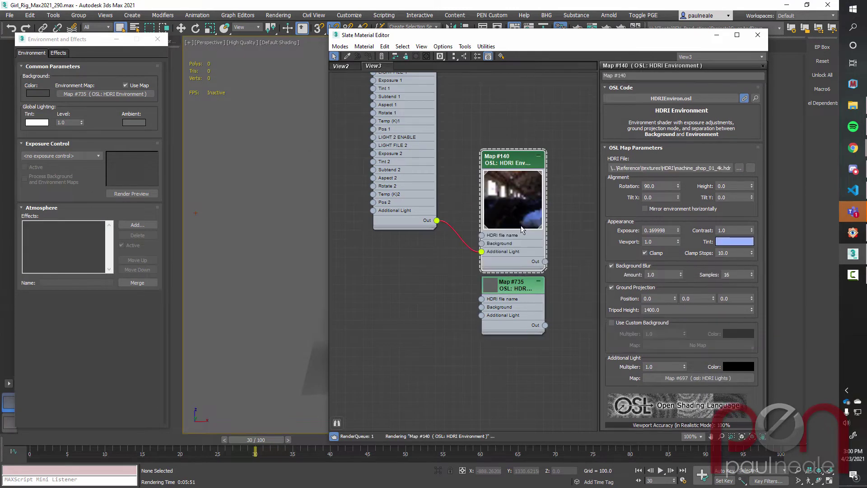
{"action": "left_click_drag", "start_coordinate": [505, 212], "coordinate": [505, 185]}
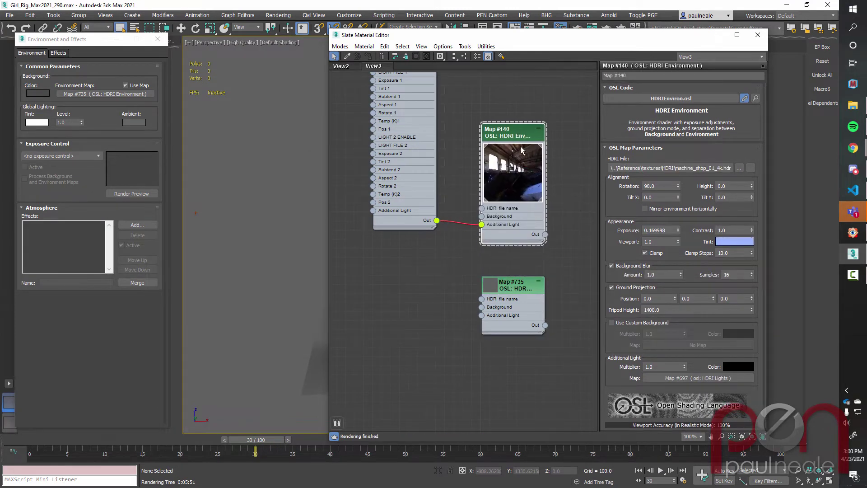
{"action": "double_click", "coordinate": [519, 164]}
{"action": "left_click_drag", "start_coordinate": [516, 134], "coordinate": [506, 152]}
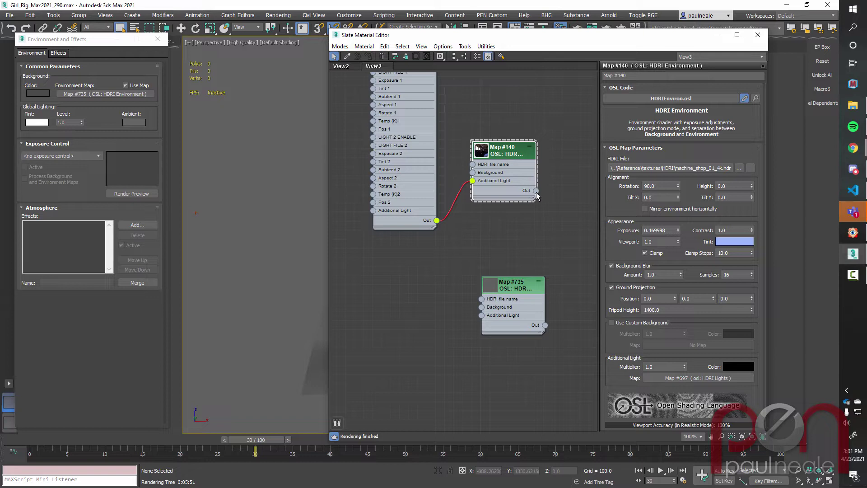
{"action": "left_click_drag", "start_coordinate": [542, 221], "coordinate": [134, 96]}
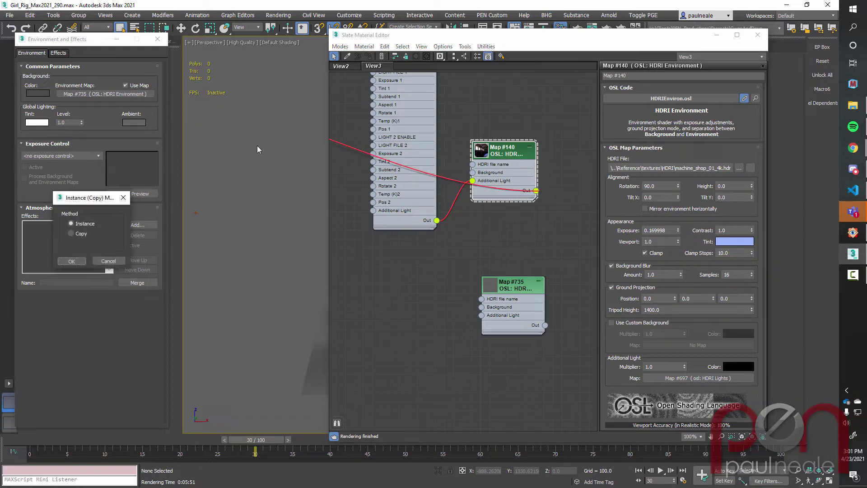
{"action": "left_click", "coordinate": [72, 261]}
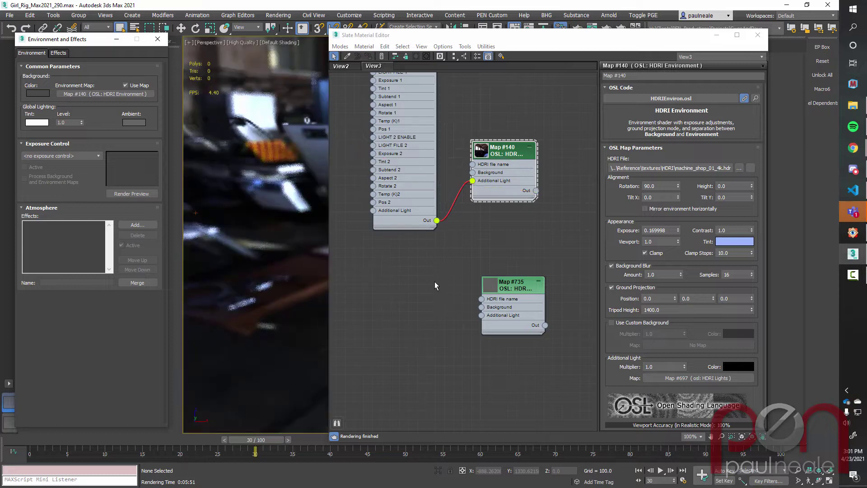
Set the machine shop environment's rotation to 92, checking the light on the character in the viewport.
{"action": "left_click_drag", "start_coordinate": [626, 39], "coordinate": [174, 14]}
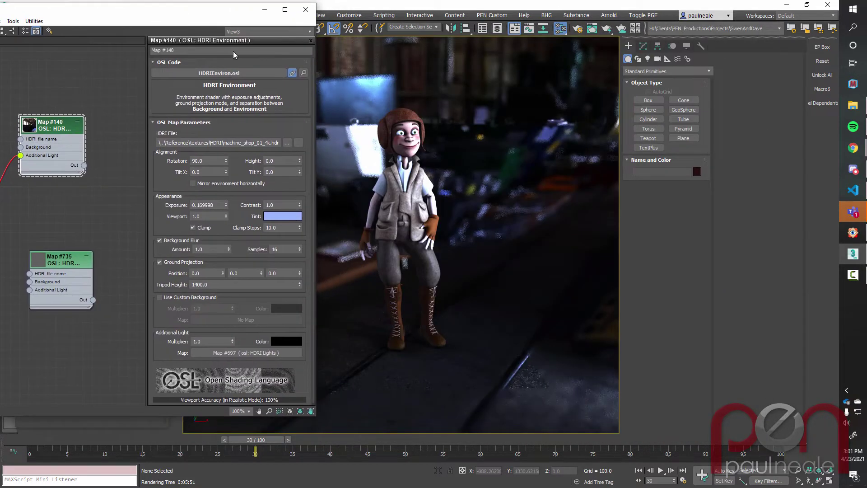
{"action": "middle_click_drag", "start_coordinate": [463, 254], "coordinate": [474, 282], "text": "alt"}
{"action": "scroll", "coordinate": [474, 282], "scroll_direction": "down", "scroll_amount": 2}
{"action": "scroll", "coordinate": [414, 220], "scroll_direction": "up", "scroll_amount": 4}
{"action": "middle_click_drag", "start_coordinate": [485, 231], "coordinate": [497, 268]}
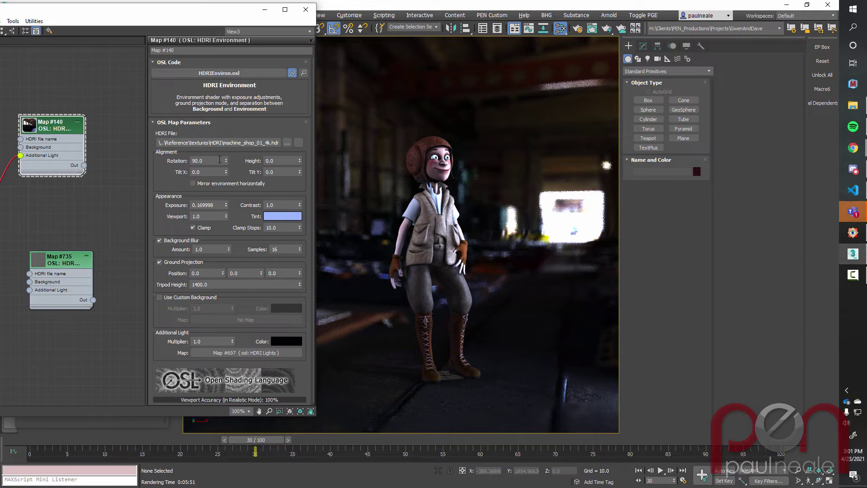
{"action": "mouse_move", "coordinate": [227, 160]}
{"action": "left_mouse_down"}
{"action": "mouse_move", "coordinate": [227, 167]}
{"action": "mouse_move", "coordinate": [227, 159]}
{"action": "left_mouse_up"}
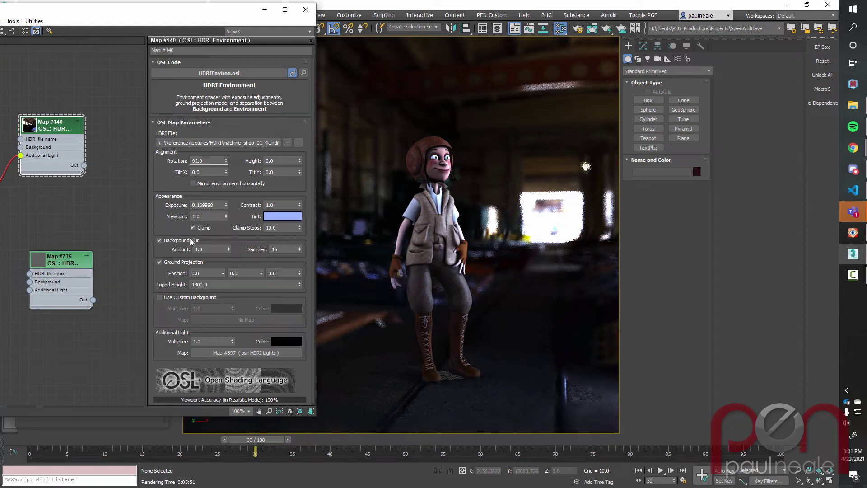
Switch Background Blur off and back on to compare the sharp and blurred machine shop backdrop.
{"action": "left_click", "coordinate": [159, 240]}
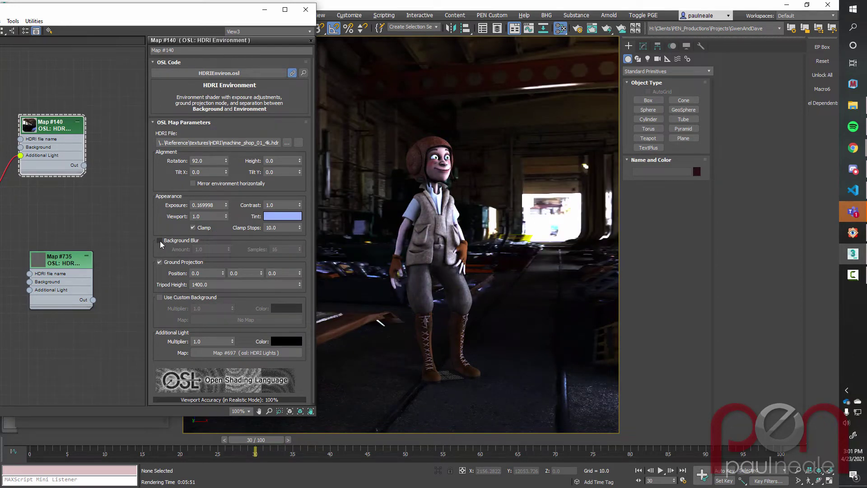
{"action": "left_click", "coordinate": [160, 241]}
{"action": "mouse_move", "coordinate": [471, 265]}
{"action": "middle_mouse_down", "text": "alt"}
{"action": "mouse_move", "coordinate": [445, 258]}
{"action": "mouse_move", "coordinate": [465, 249]}
{"action": "middle_mouse_up", "text": "alt"}
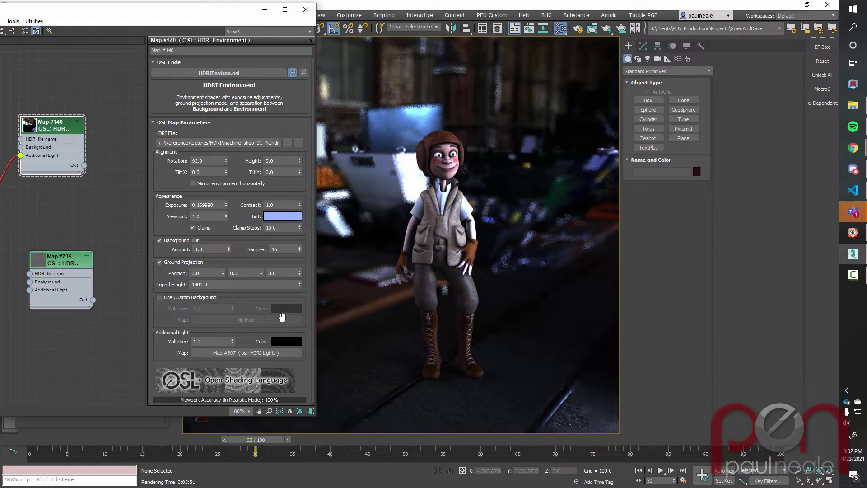
Move the HDRI light's point helper around the character to about X 1441, Y -211, Z 744, checking the lighting.
{"action": "middle_click_drag", "start_coordinate": [122, 197], "coordinate": [183, 206]}
{"action": "left_click_drag", "start_coordinate": [202, 12], "coordinate": [164, 9]}
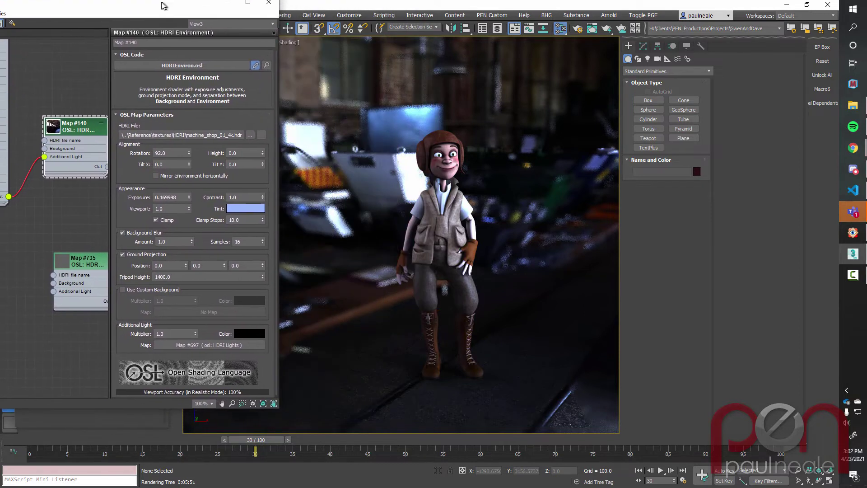
{"action": "middle_click_drag", "start_coordinate": [467, 253], "coordinate": [521, 260], "text": "alt"}
{"action": "scroll", "coordinate": [491, 267], "scroll_direction": "down", "scroll_amount": 5}
{"action": "left_click", "coordinate": [491, 232]}
{"action": "scroll", "coordinate": [421, 243], "scroll_direction": "up", "scroll_amount": 3}
{"action": "right_click", "coordinate": [463, 236]}
{"action": "left_click", "coordinate": [481, 251]}
{"action": "left_click_drag", "start_coordinate": [555, 223], "coordinate": [484, 107]}
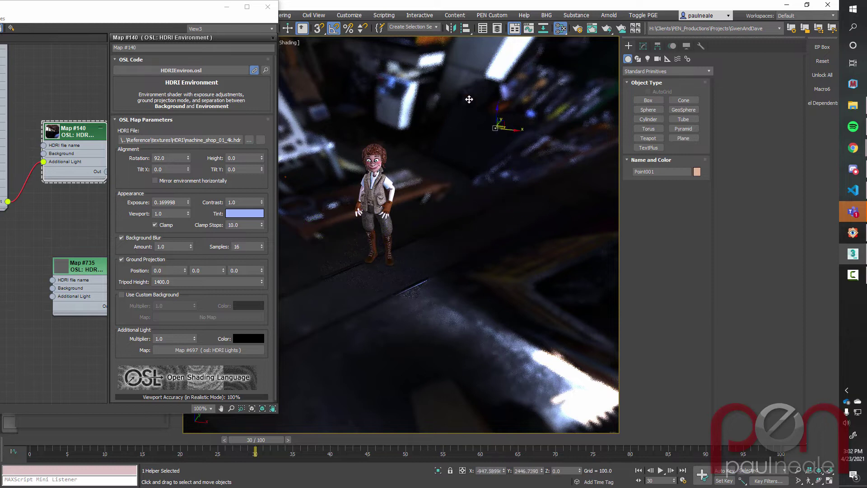
{"action": "left_click_drag", "start_coordinate": [339, 110], "coordinate": [497, 231]}
{"action": "middle_click_drag", "start_coordinate": [500, 271], "coordinate": [577, 236], "text": "alt"}
{"action": "scroll", "coordinate": [577, 236], "scroll_direction": "down", "scroll_amount": 3}
Bring the HDRI Lights node that feeds the machine shop map into view and widen it to show its full name.
{"action": "left_click_drag", "start_coordinate": [195, 22], "coordinate": [734, 57]}
{"action": "middle_click_drag", "start_coordinate": [206, 227], "coordinate": [162, 225]}
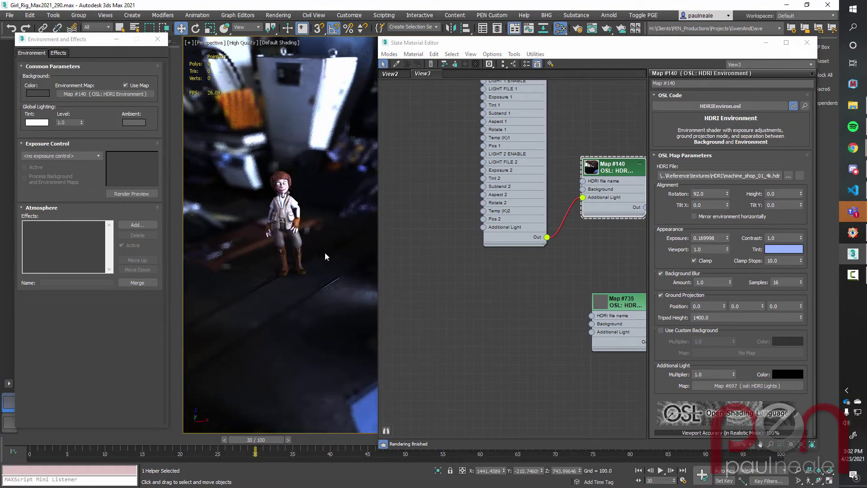
{"action": "middle_click_drag", "start_coordinate": [538, 300], "coordinate": [503, 332]}
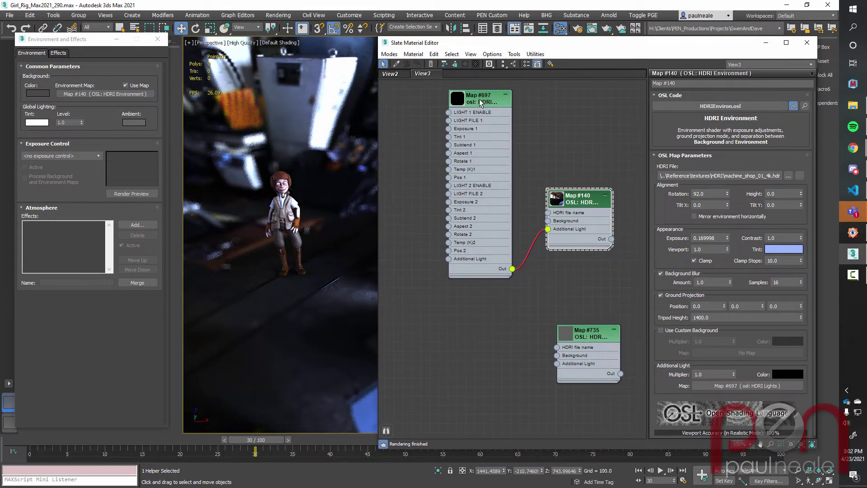
{"action": "left_click_drag", "start_coordinate": [511, 281], "coordinate": [529, 279]}
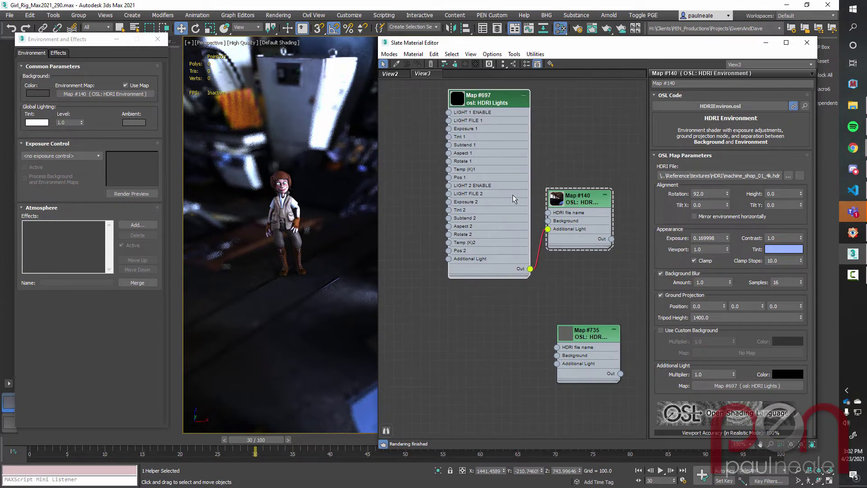
Assign the palermo_square HDRI Environment map (Map #735) to the scene's environment map slot as an instance.
{"action": "middle_click_drag", "start_coordinate": [568, 376], "coordinate": [558, 304]}
{"action": "left_click_drag", "start_coordinate": [574, 278], "coordinate": [575, 295]}
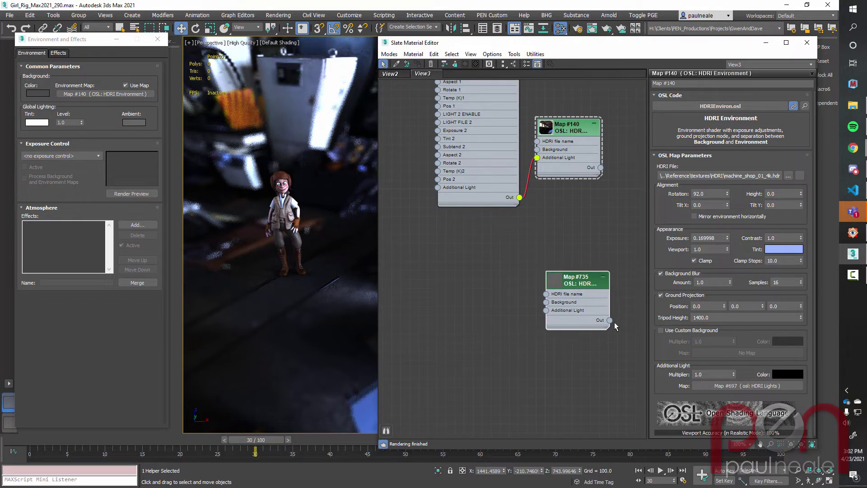
{"action": "left_click_drag", "start_coordinate": [611, 320], "coordinate": [182, 125]}
{"action": "left_click_drag", "start_coordinate": [131, 95], "coordinate": [132, 95]}
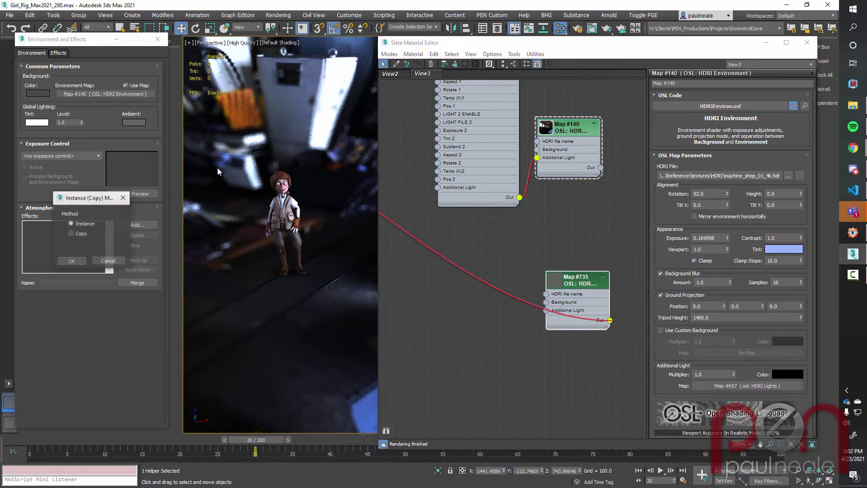
{"action": "left_click", "coordinate": [66, 263]}
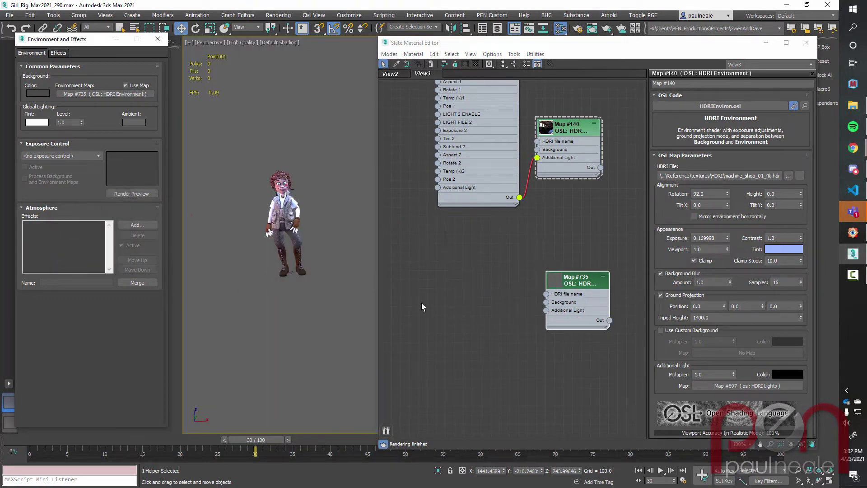
Turn off the custom background on the palermo_square environment and view the character against the square.
{"action": "double_click", "coordinate": [570, 301]}
{"action": "left_click", "coordinate": [670, 332]}
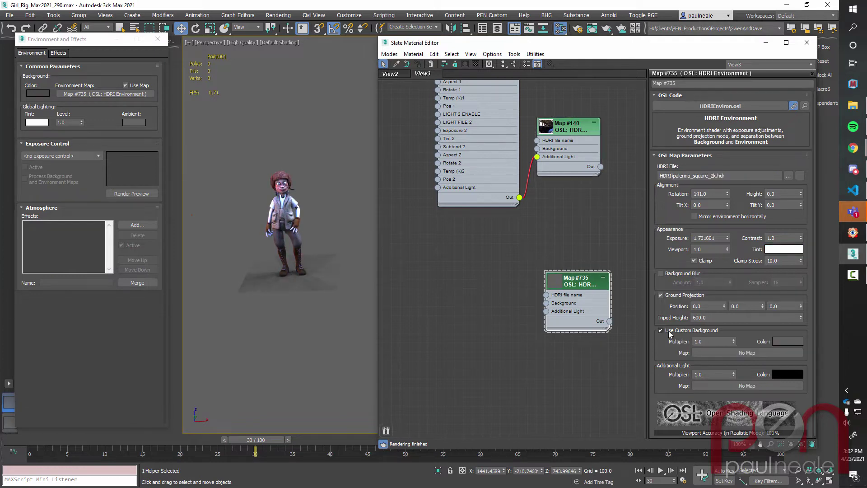
{"action": "middle_click_drag", "start_coordinate": [321, 233], "coordinate": [313, 275], "text": "alt"}
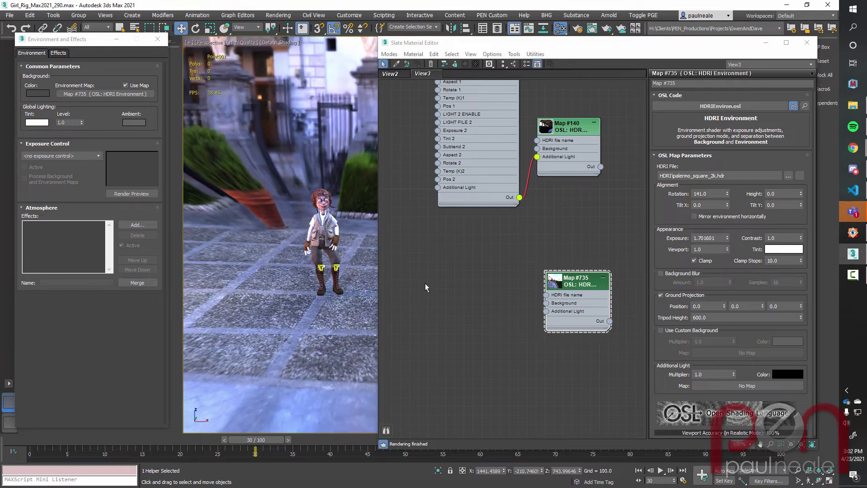
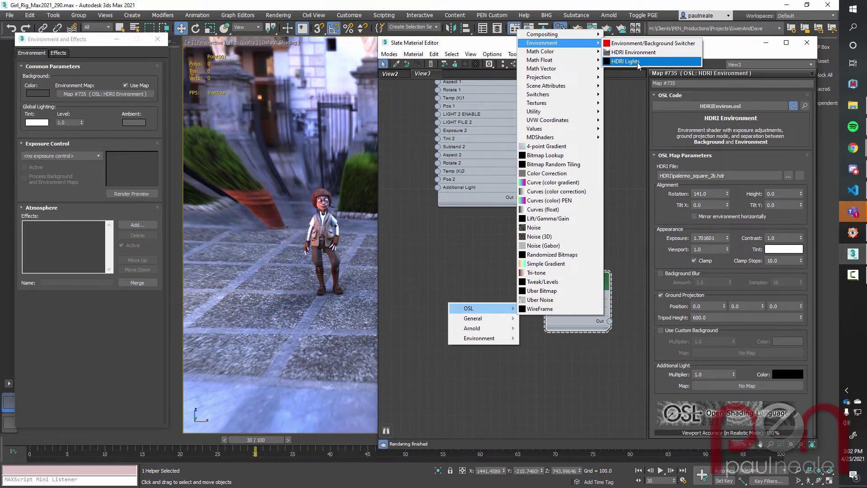
Add an OSL HDRI Lights map to the palermo_square environment's Additional Light input using softKeyWarm.hdr, and place its node beside the environment node.
{"action": "left_click", "coordinate": [638, 65]}
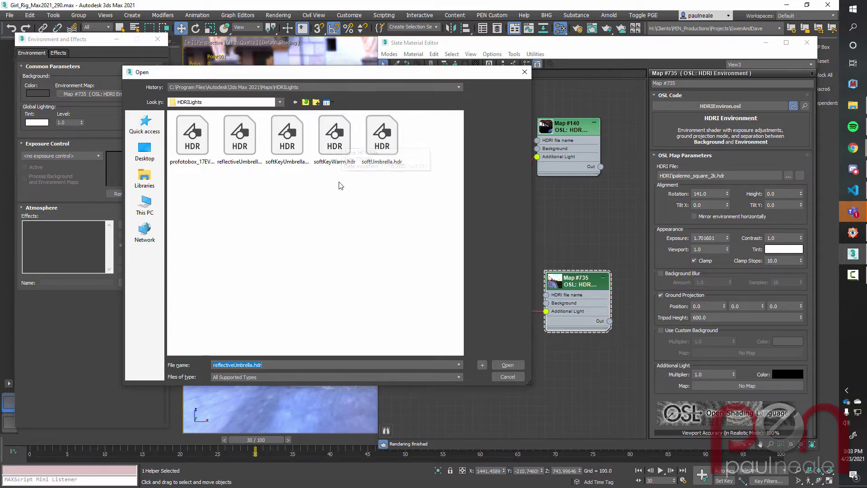
{"action": "left_click", "coordinate": [338, 143]}
{"action": "double_click", "coordinate": [337, 143]}
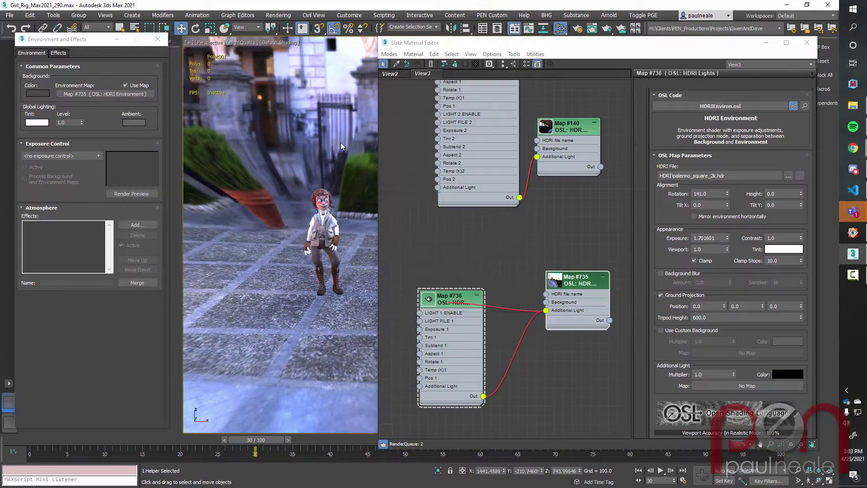
{"action": "left_click_drag", "start_coordinate": [492, 47], "coordinate": [531, 42]}
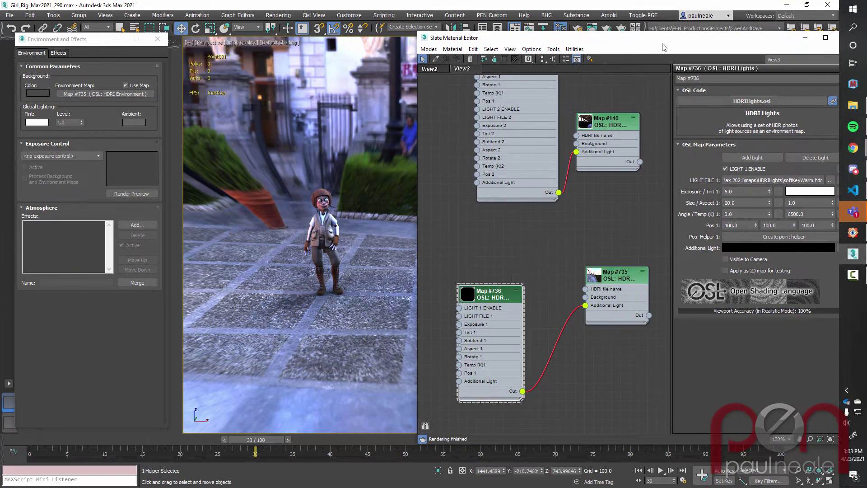
{"action": "left_click_drag", "start_coordinate": [663, 47], "coordinate": [631, 39]}
{"action": "left_click_drag", "start_coordinate": [461, 290], "coordinate": [479, 235]}
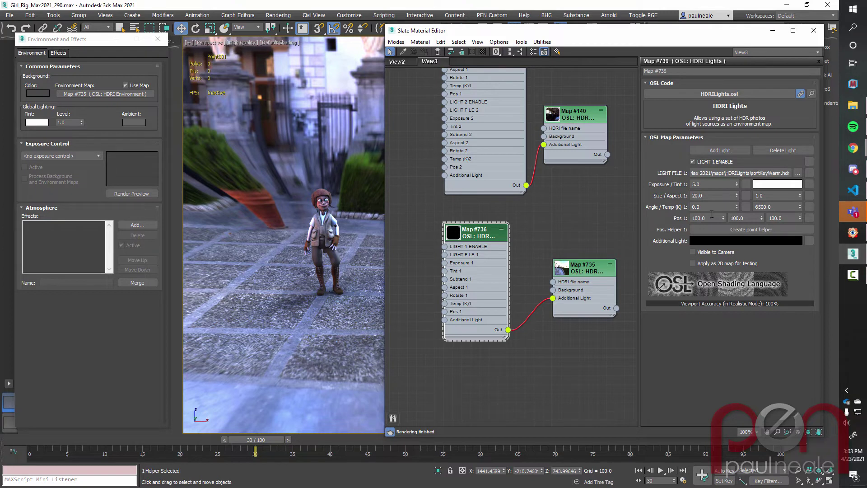
Create a point helper to control the position of the new HDRI Lights map's first light.
{"action": "middle_click_drag", "start_coordinate": [304, 248], "coordinate": [339, 232], "text": "alt"}
{"action": "left_click", "coordinate": [300, 238]}
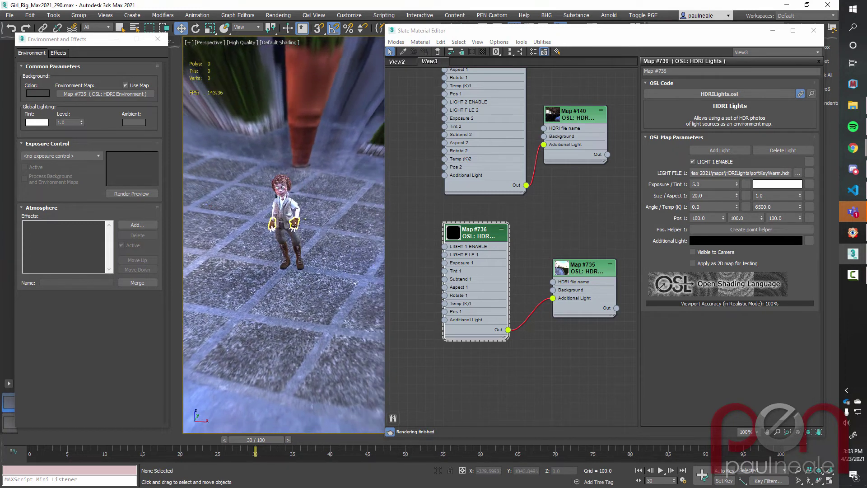
{"action": "left_click", "coordinate": [738, 229]}
Move the new light's point helper near the character to about X 232, Y -627, Z 687 and inspect the lighting.
{"action": "middle_click_drag", "start_coordinate": [296, 253], "coordinate": [312, 232], "text": "alt"}
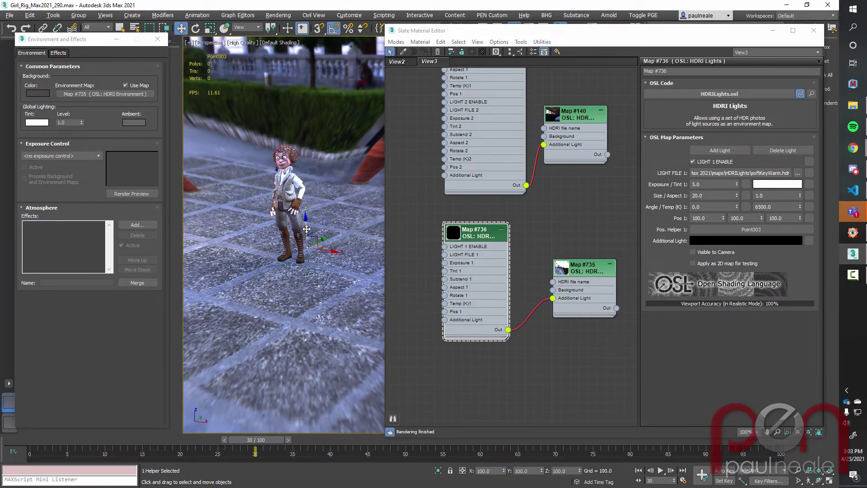
{"action": "middle_click_drag", "start_coordinate": [308, 194], "coordinate": [310, 244], "text": "alt"}
{"action": "left_click_drag", "start_coordinate": [320, 193], "coordinate": [296, 250]}
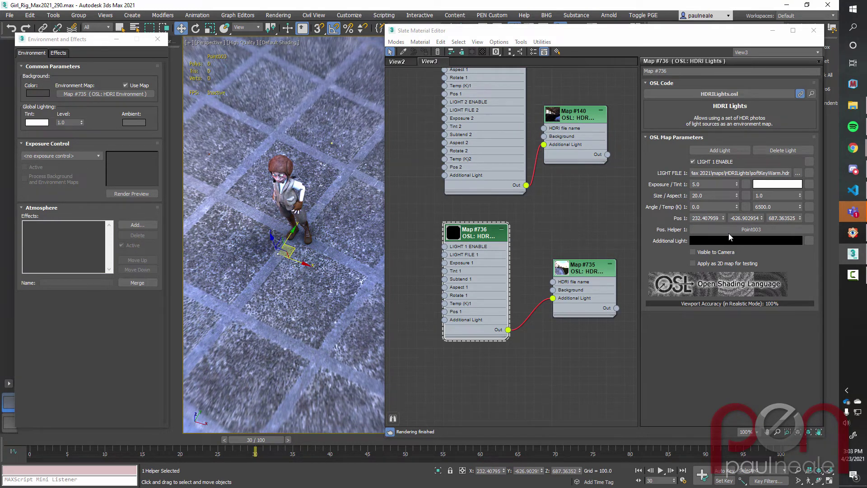
{"action": "mouse_move", "coordinate": [317, 256]}
{"action": "middle_mouse_down", "text": "alt"}
{"action": "mouse_move", "coordinate": [306, 244]}
{"action": "mouse_move", "coordinate": [332, 254]}
{"action": "mouse_move", "coordinate": [305, 255]}
{"action": "middle_mouse_up", "text": "alt"}
{"action": "scroll", "coordinate": [305, 255], "scroll_direction": "up", "scroll_amount": 5}
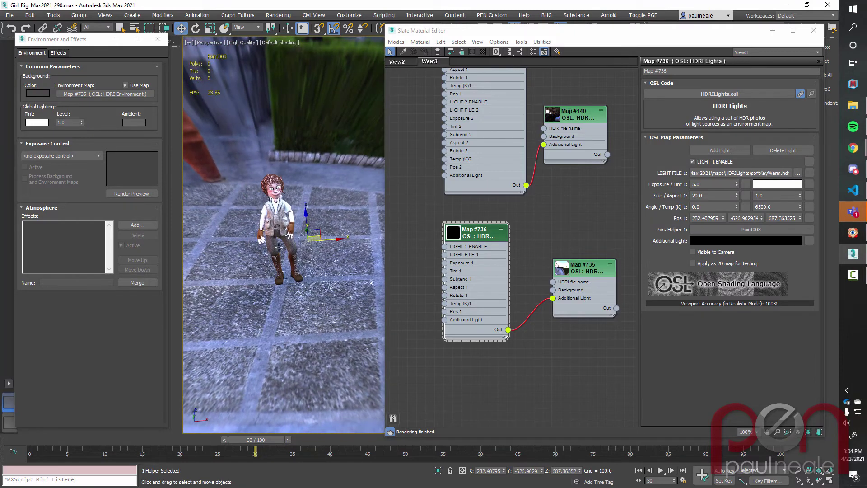
{"action": "middle_click_drag", "start_coordinate": [302, 208], "coordinate": [350, 149], "text": "alt"}
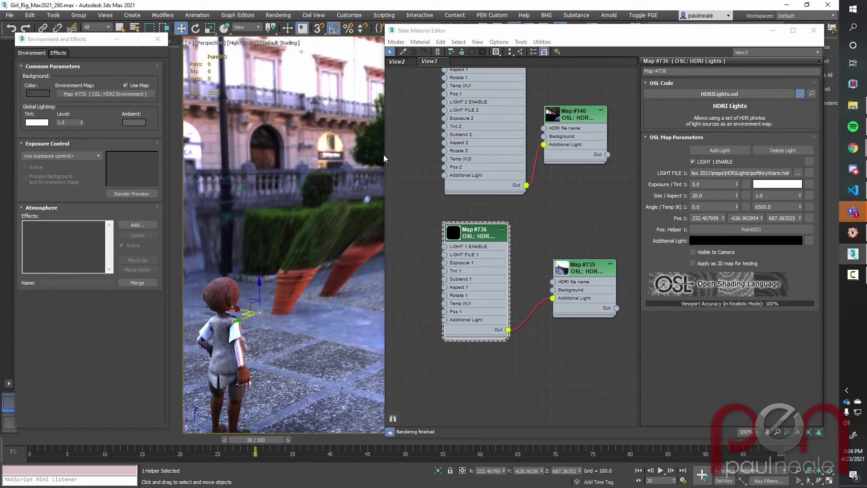
Tint light 1 with a pale pink sampled from the background and set its exposure to 4.96.
{"action": "left_click", "coordinate": [775, 185]}
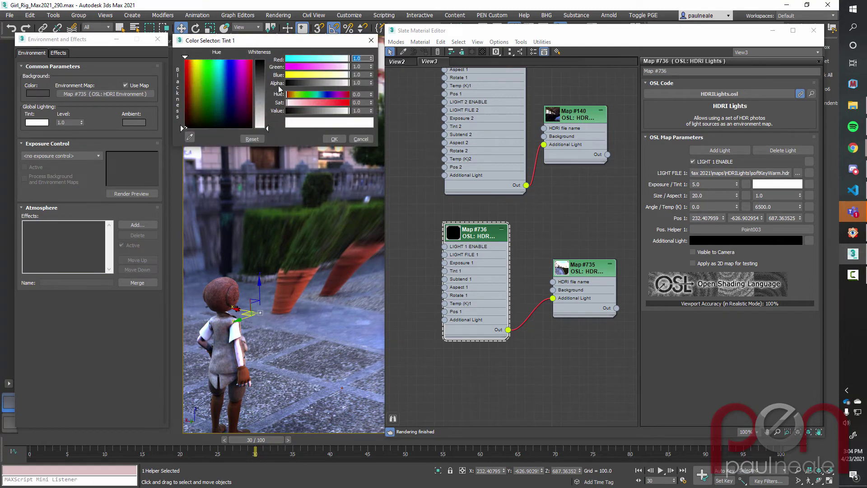
{"action": "left_click", "coordinate": [314, 153]}
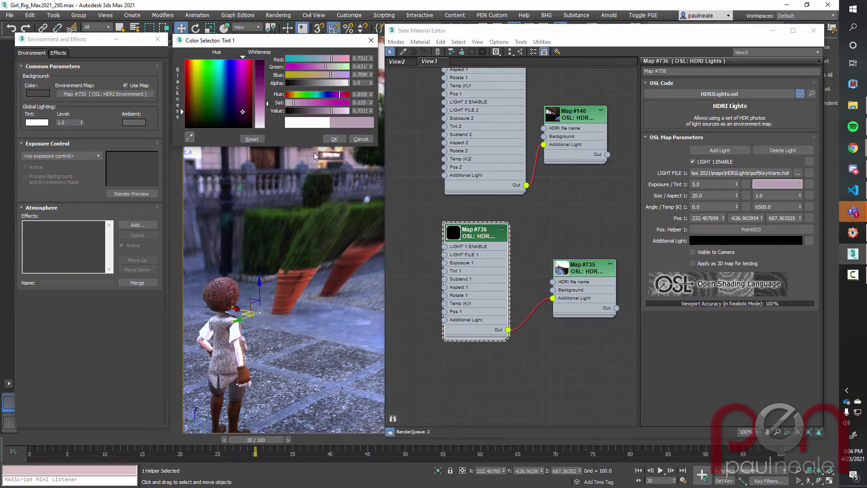
{"action": "left_click", "coordinate": [331, 139]}
{"action": "middle_click_drag", "start_coordinate": [322, 244], "coordinate": [271, 151], "text": "alt"}
{"action": "left_click_drag", "start_coordinate": [737, 185], "coordinate": [738, 166]}
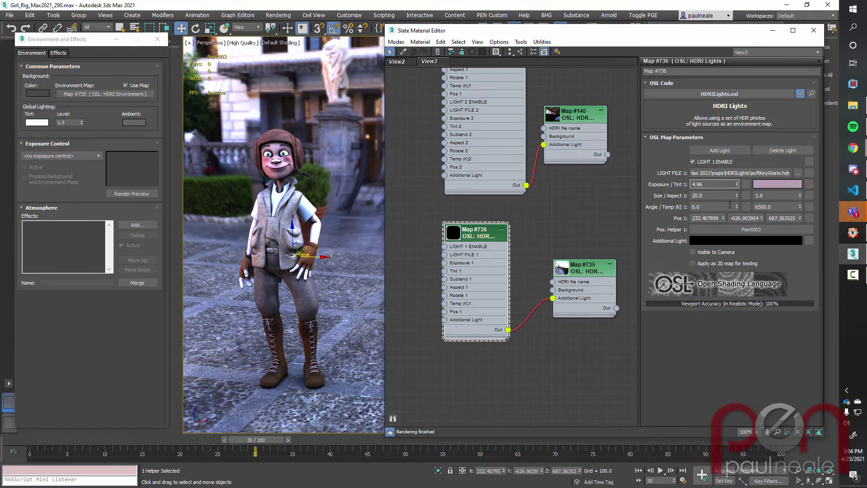
{"action": "mouse_move", "coordinate": [335, 267]}
{"action": "middle_mouse_down", "text": "alt"}
{"action": "mouse_move", "coordinate": [300, 292]}
{"action": "mouse_move", "coordinate": [347, 277]}
{"action": "middle_mouse_up", "text": "alt"}
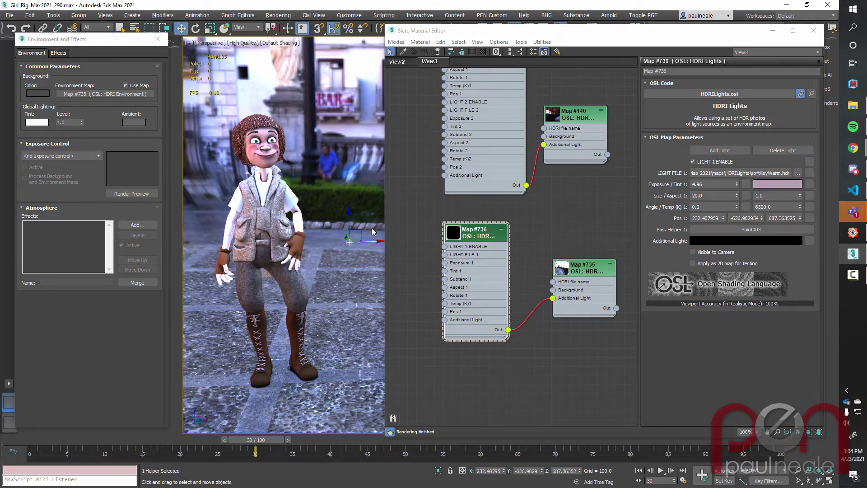
{"action": "middle_click_drag", "start_coordinate": [331, 279], "coordinate": [358, 254]}
{"action": "scroll", "coordinate": [352, 266], "scroll_direction": "down", "scroll_amount": 3}
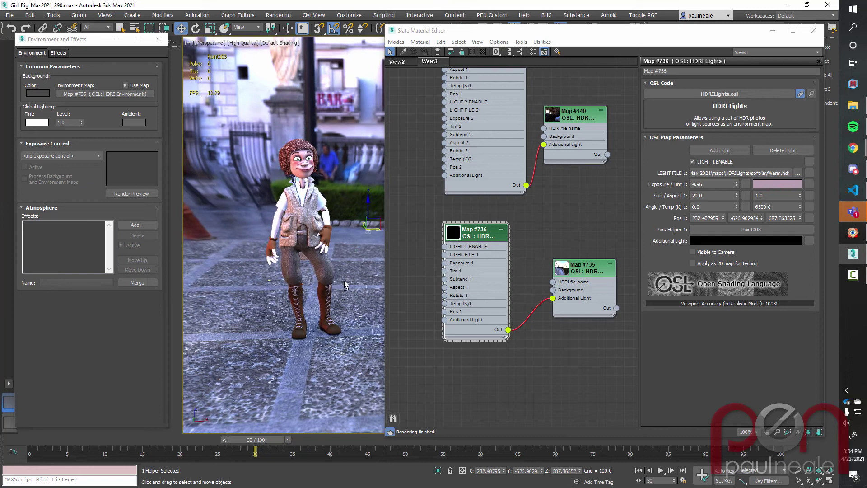
{"action": "middle_click_drag", "start_coordinate": [345, 285], "coordinate": [335, 312], "text": "alt"}
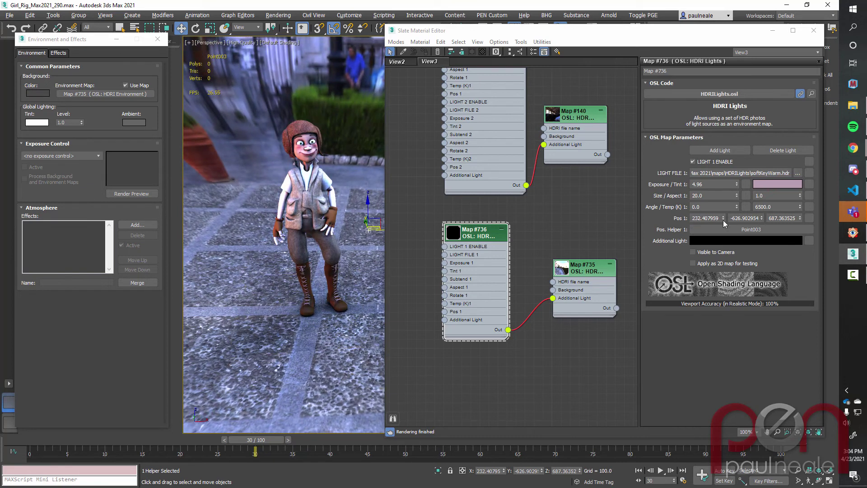
Add a second light to the HDRI Lights map feeding the palermo_square environment and create a point helper for it.
{"action": "left_click", "coordinate": [589, 266]}
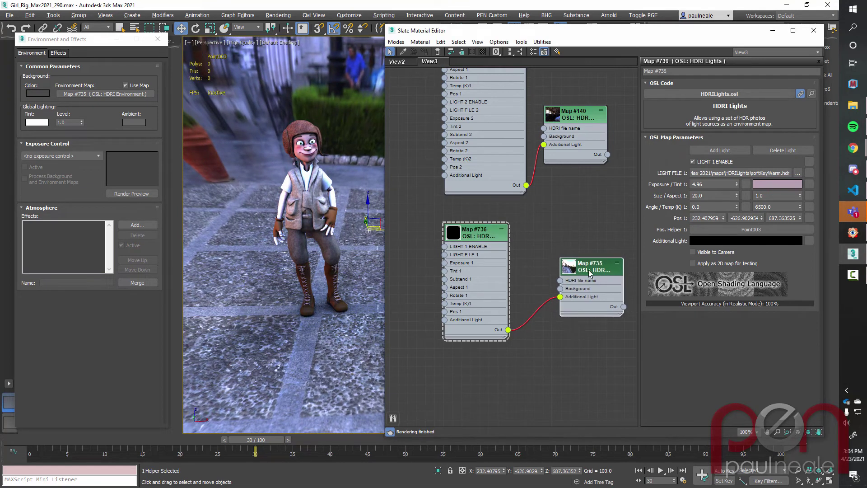
{"action": "left_click", "coordinate": [491, 231]}
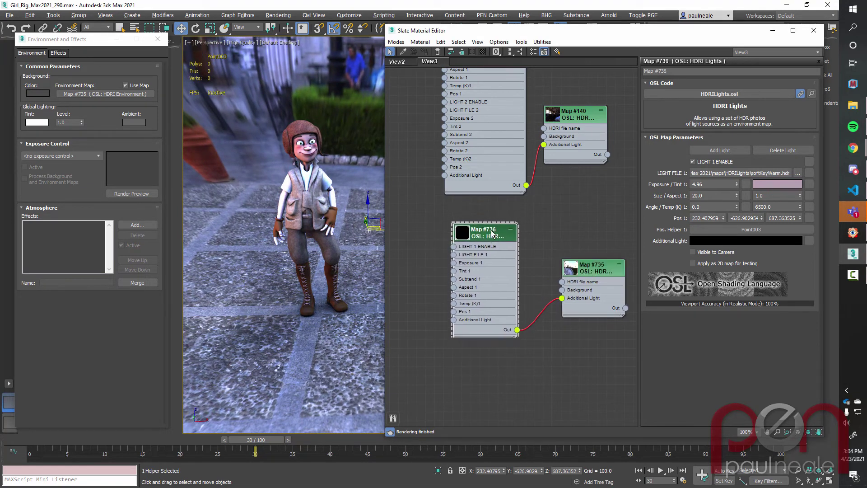
{"action": "left_click", "coordinate": [725, 153]}
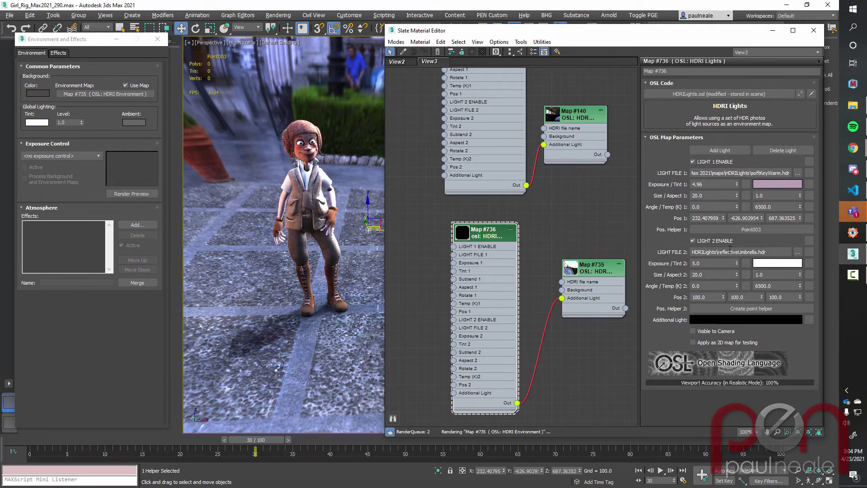
{"action": "middle_click_drag", "start_coordinate": [347, 249], "coordinate": [325, 267], "text": "alt"}
{"action": "scroll", "coordinate": [333, 284], "scroll_direction": "down", "scroll_amount": 3}
{"action": "left_click", "coordinate": [751, 309]}
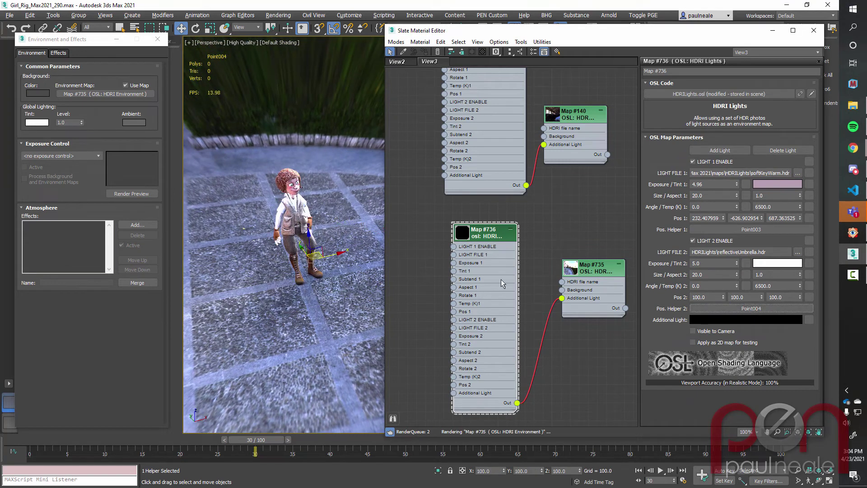
Raise the second light's point helper and move it beside the character to about X -1021, Y 672, Z 643.
{"action": "middle_click_drag", "start_coordinate": [324, 257], "coordinate": [306, 225], "text": "alt"}
{"action": "left_click_drag", "start_coordinate": [307, 226], "coordinate": [307, 181]}
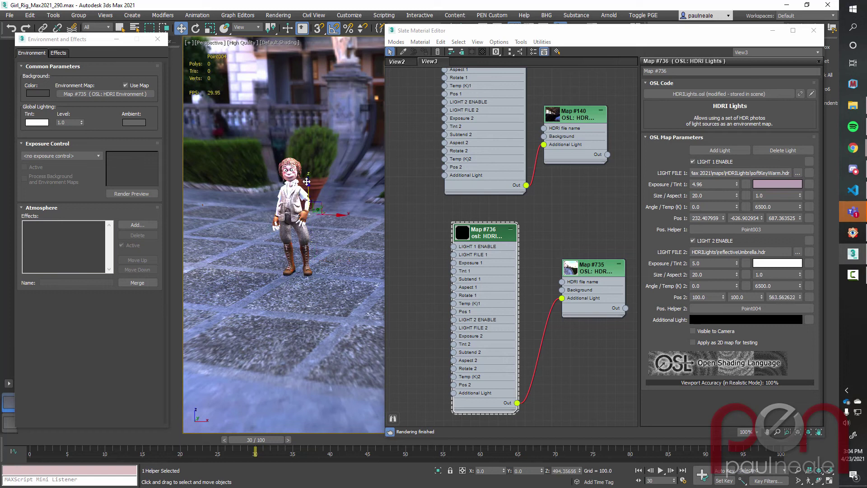
{"action": "middle_click_drag", "start_coordinate": [308, 207], "coordinate": [343, 262], "text": "alt"}
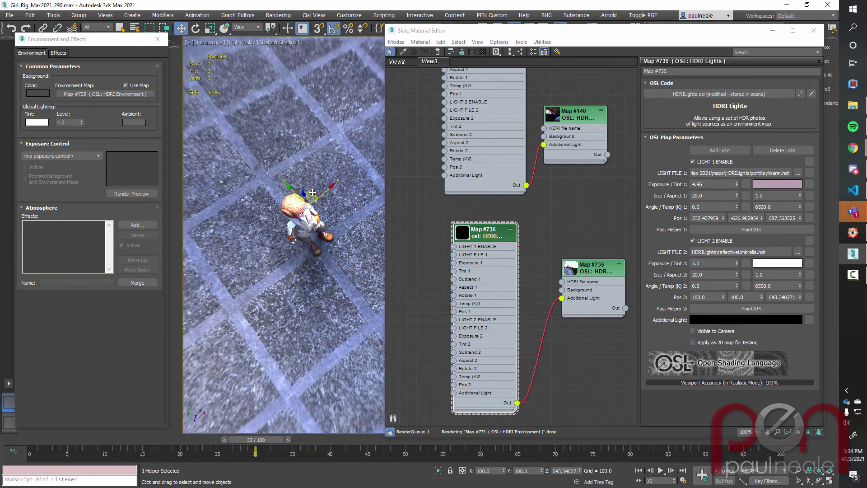
{"action": "left_click_drag", "start_coordinate": [302, 199], "coordinate": [203, 210]}
{"action": "mouse_move", "coordinate": [267, 220]}
{"action": "middle_mouse_down", "text": "alt"}
{"action": "mouse_move", "coordinate": [278, 182]}
{"action": "mouse_move", "coordinate": [280, 219]}
{"action": "middle_mouse_up", "text": "alt"}
{"action": "left_click_drag", "start_coordinate": [288, 225], "coordinate": [264, 244]}
{"action": "middle_click_drag", "start_coordinate": [265, 243], "coordinate": [311, 245], "text": "alt"}
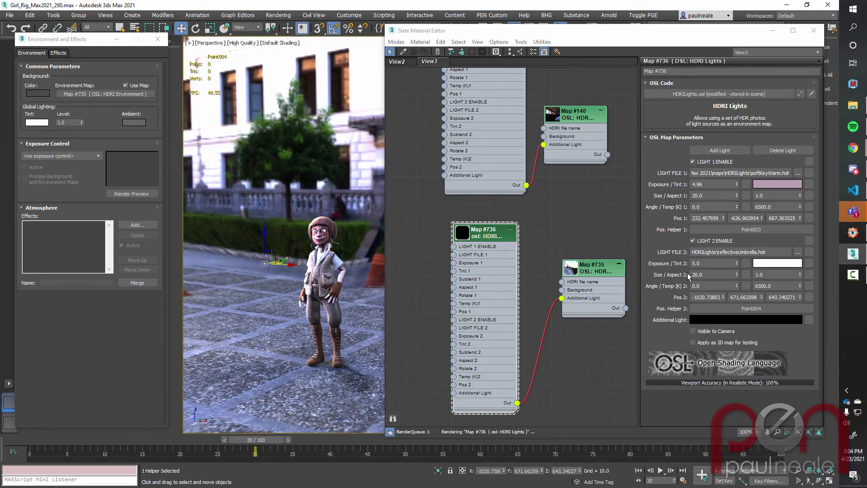
Tint light 2 with a very dark green sampled from the background and set its exposure to 5.48.
{"action": "left_click", "coordinate": [778, 263]}
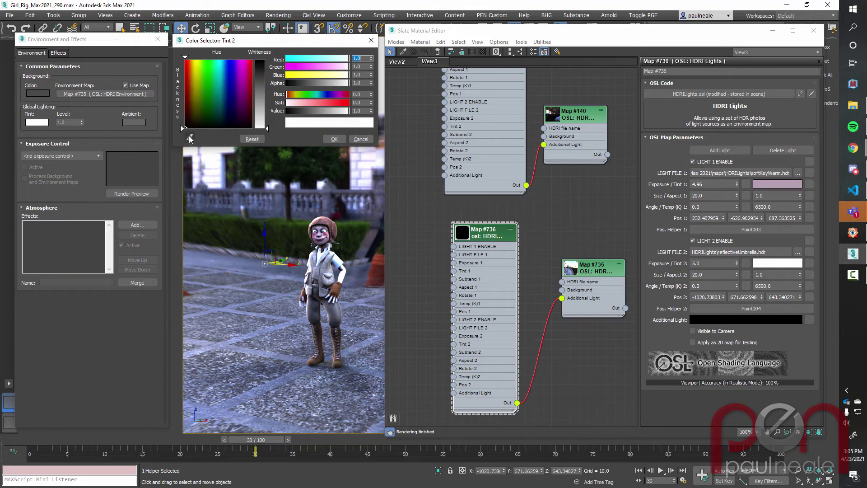
{"action": "left_click", "coordinate": [258, 223]}
{"action": "left_click", "coordinate": [335, 139]}
{"action": "middle_click_drag", "start_coordinate": [318, 271], "coordinate": [347, 273], "text": "alt"}
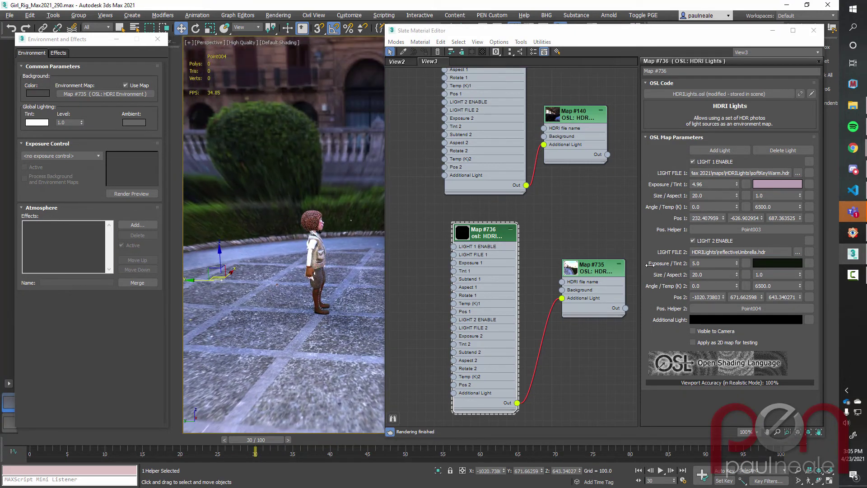
{"action": "left_click_drag", "start_coordinate": [736, 265], "coordinate": [737, 242]}
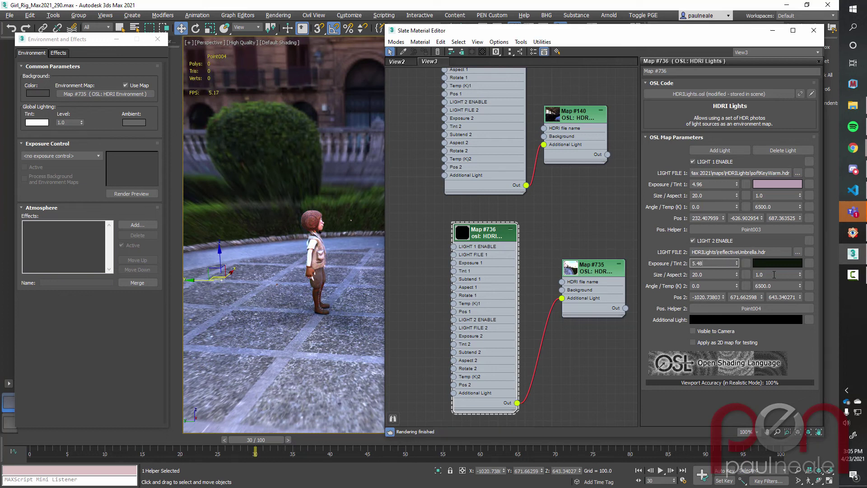
Resample light 2's tint as a brighter green from the hedge in the background.
{"action": "left_click", "coordinate": [774, 265]}
{"action": "left_click", "coordinate": [190, 137]}
{"action": "left_click", "coordinate": [238, 218]}
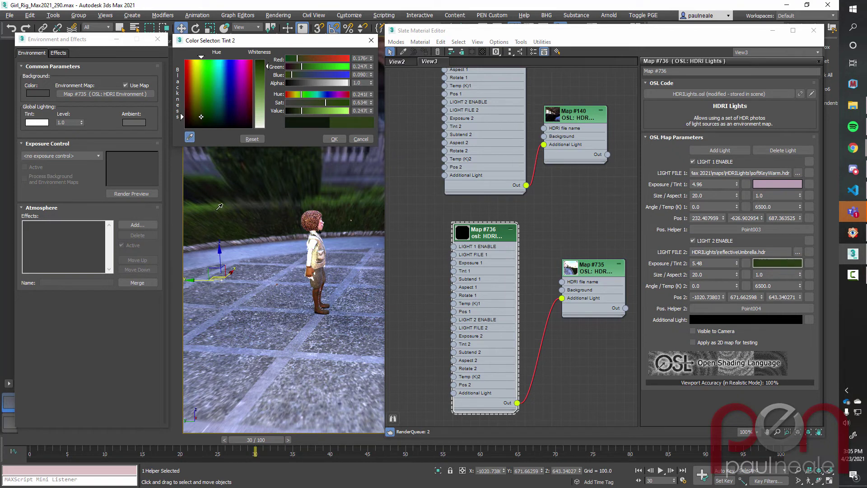
{"action": "left_click", "coordinate": [333, 138]}
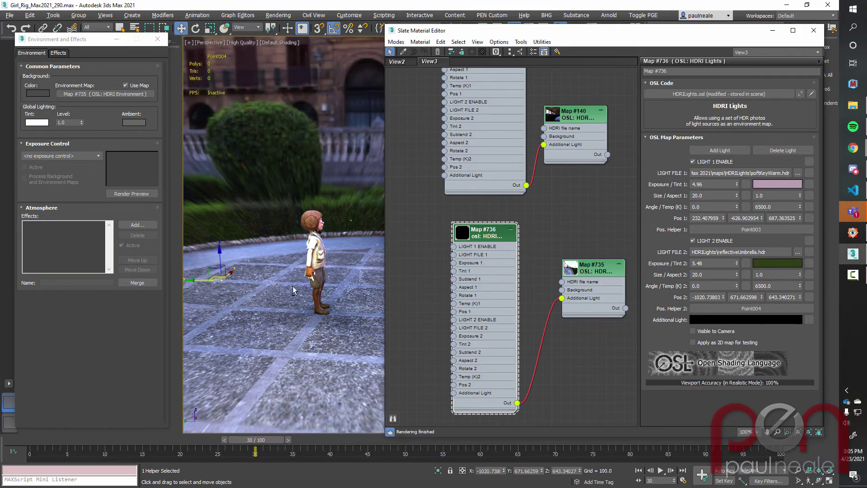
{"action": "scroll", "coordinate": [288, 251], "scroll_direction": "up", "scroll_amount": 2}
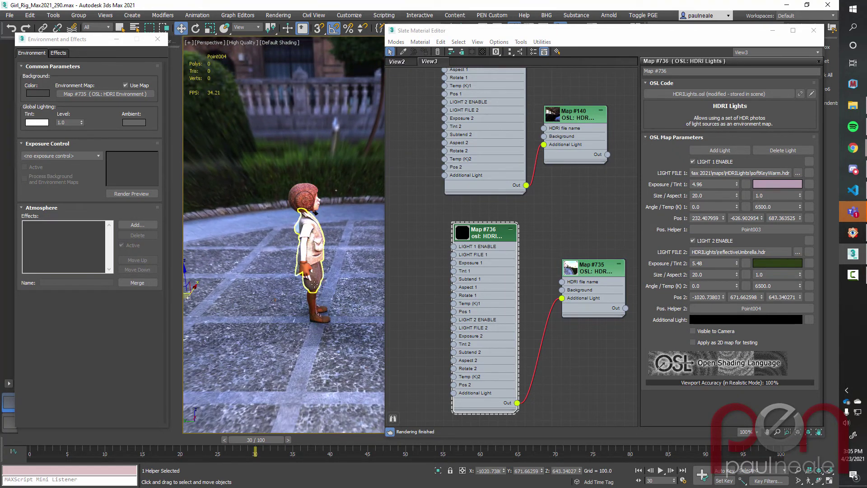
Switch the environment back to the dark workshop HDRI, Map #140, and review the settings of its HDRI Lights map.
{"action": "middle_click_drag", "start_coordinate": [260, 309], "coordinate": [282, 254], "text": "alt"}
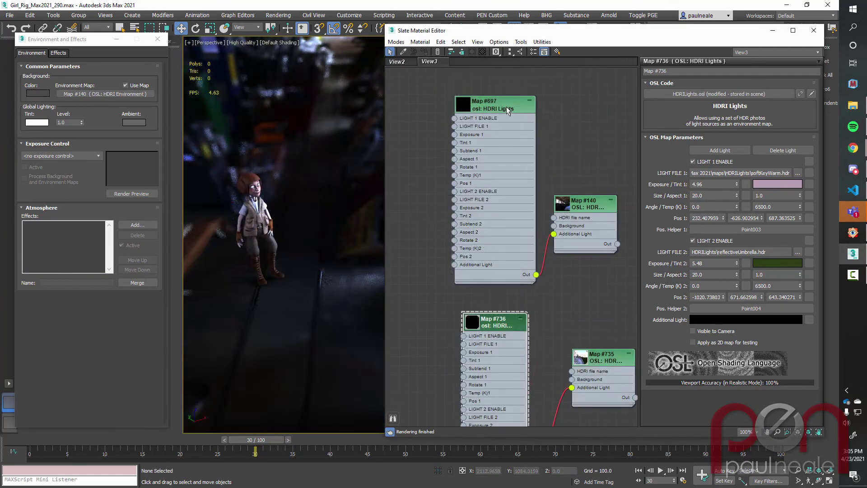
{"action": "left_click", "coordinate": [504, 108]}
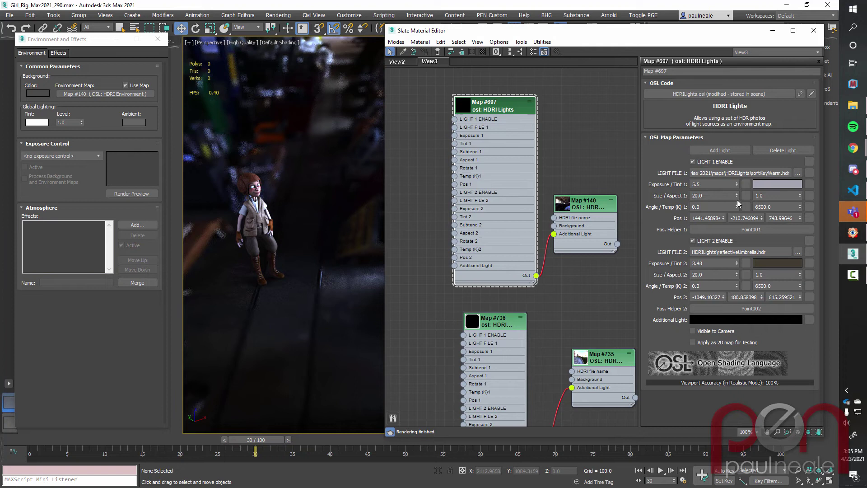
{"action": "middle_click_drag", "start_coordinate": [267, 252], "coordinate": [387, 220], "text": "alt"}
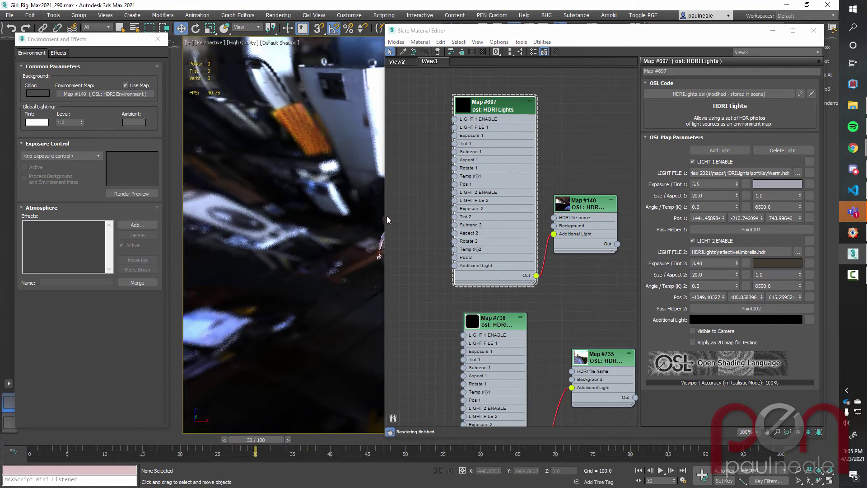
{"action": "middle_click_drag", "start_coordinate": [279, 252], "coordinate": [275, 238]}
{"action": "key", "text": "m"}
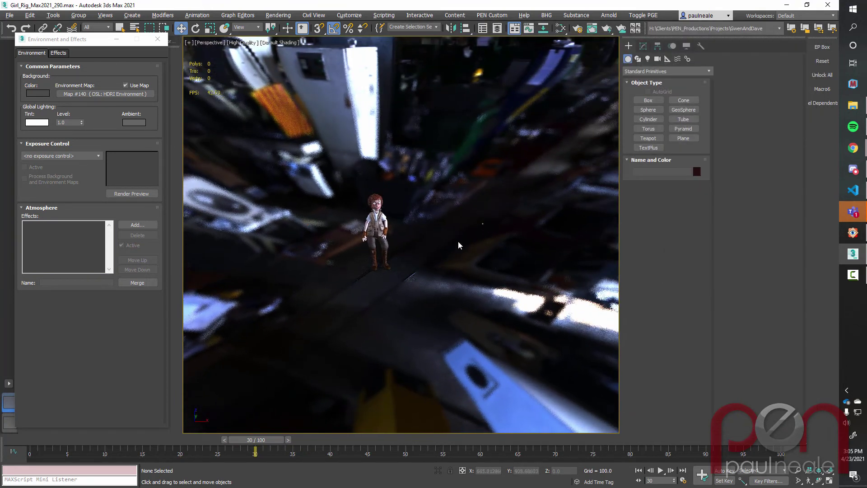
Enlarge the cross markers of the workshop lights' point helpers to about 151 for the first and 172 for the second.
{"action": "left_click", "coordinate": [482, 222]}
{"action": "middle_click_drag", "start_coordinate": [354, 231], "coordinate": [335, 223], "text": "alt"}
{"action": "left_click", "coordinate": [646, 47]}
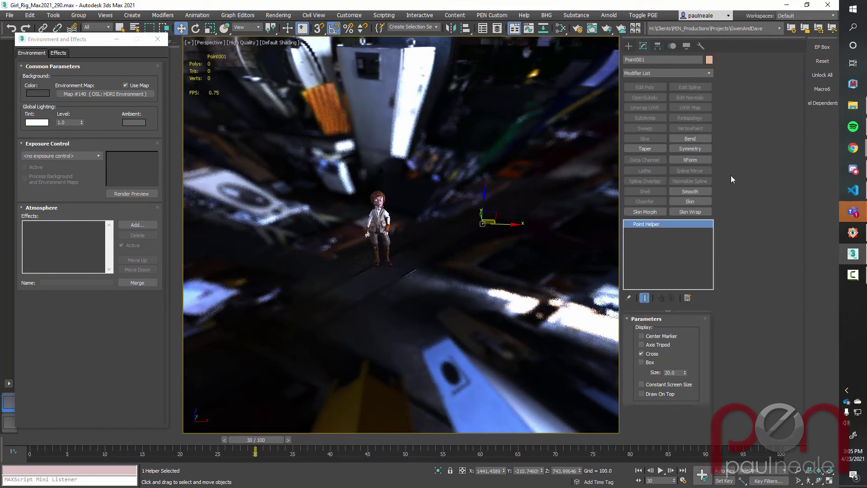
{"action": "left_click_drag", "start_coordinate": [685, 373], "coordinate": [671, 128]}
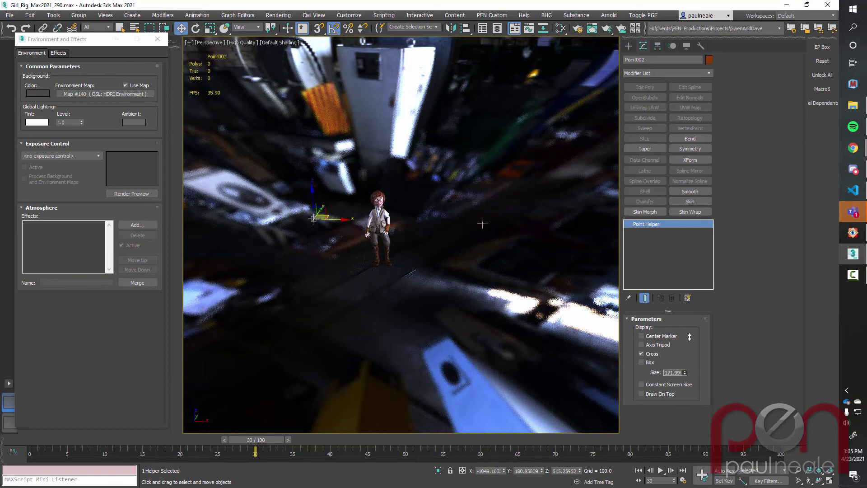
Select the first light's point helper and inspect the workshop lighting on the character up close.
{"action": "middle_click_drag", "start_coordinate": [392, 231], "coordinate": [438, 200], "text": "alt"}
{"action": "left_click", "coordinate": [424, 125]}
{"action": "middle_click_drag", "start_coordinate": [445, 137], "coordinate": [472, 246], "text": "alt"}
{"action": "middle_click_drag", "start_coordinate": [478, 84], "coordinate": [398, 262], "text": "alt"}
{"action": "middle_click_drag", "start_coordinate": [398, 262], "coordinate": [493, 257]}
{"action": "scroll", "coordinate": [422, 277], "scroll_direction": "up", "scroll_amount": 5}
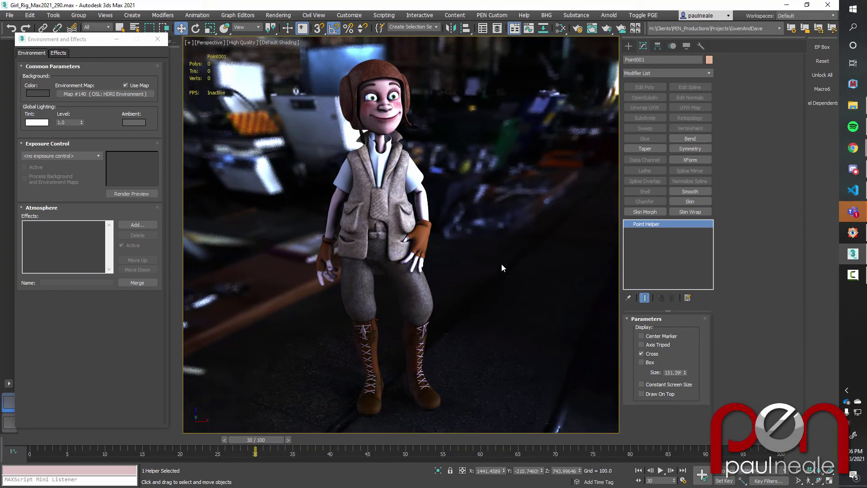